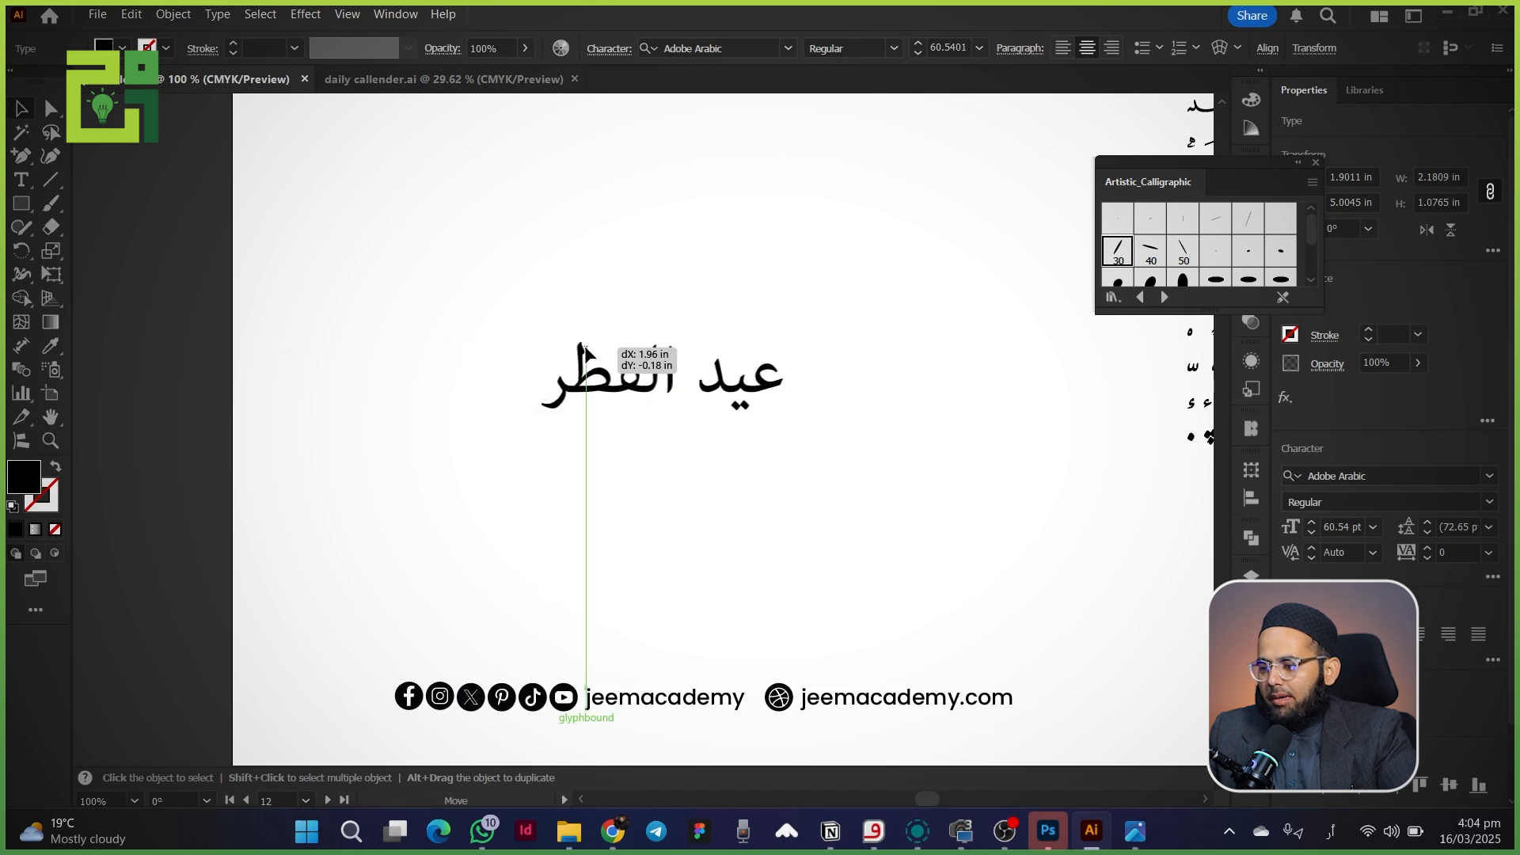
Step: Set the عيد الفطر text in the Gandhara Suls font and enlarge it to about 79 pt
{"action": "left_click_drag", "start_coordinate": [662, 449], "coordinate": [664, 550]}
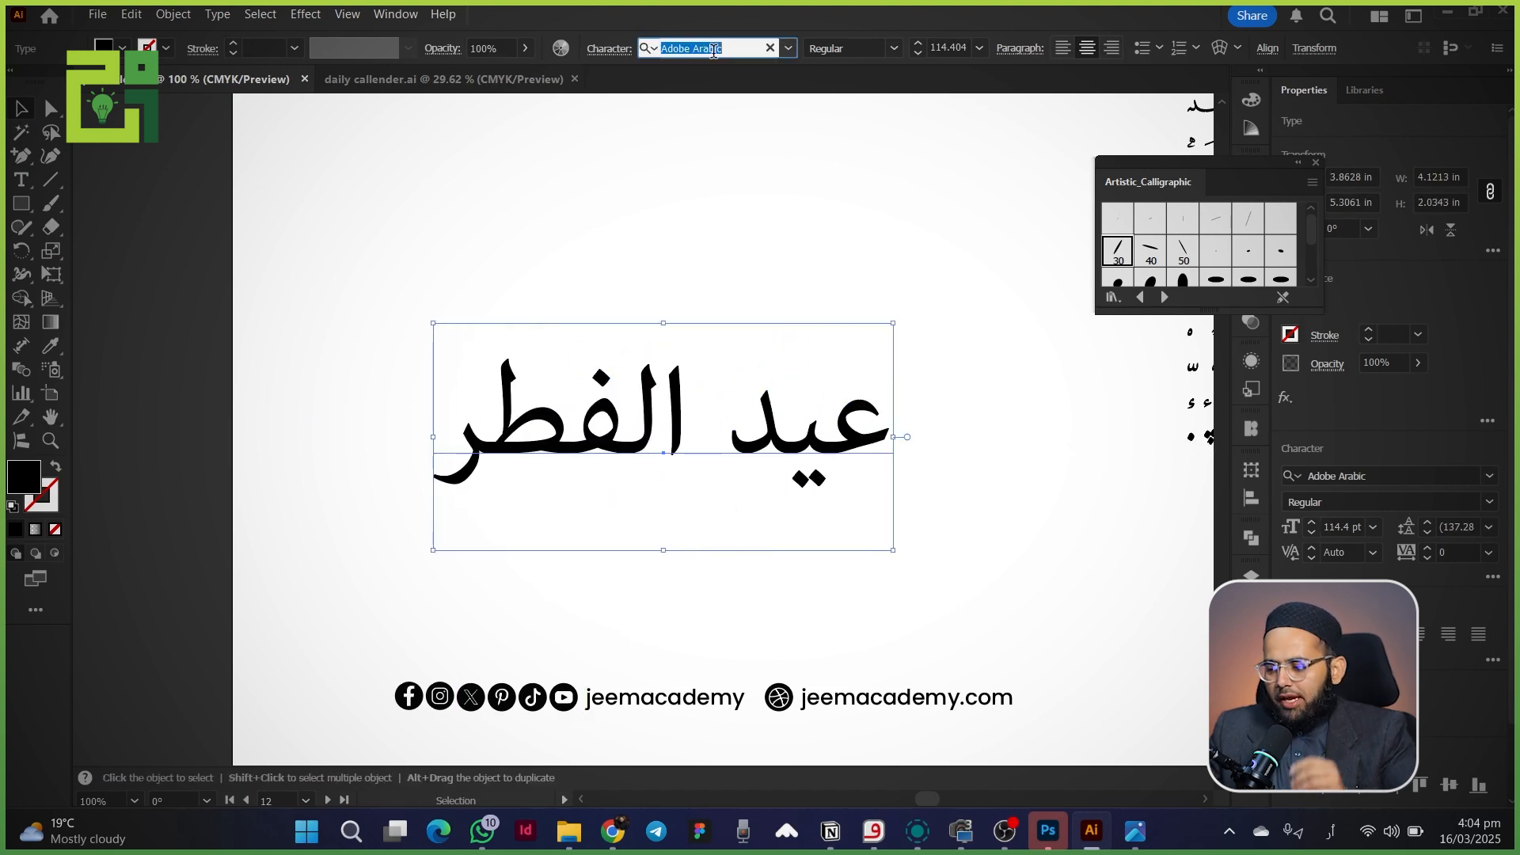
{"action": "type", "text": "ک"}
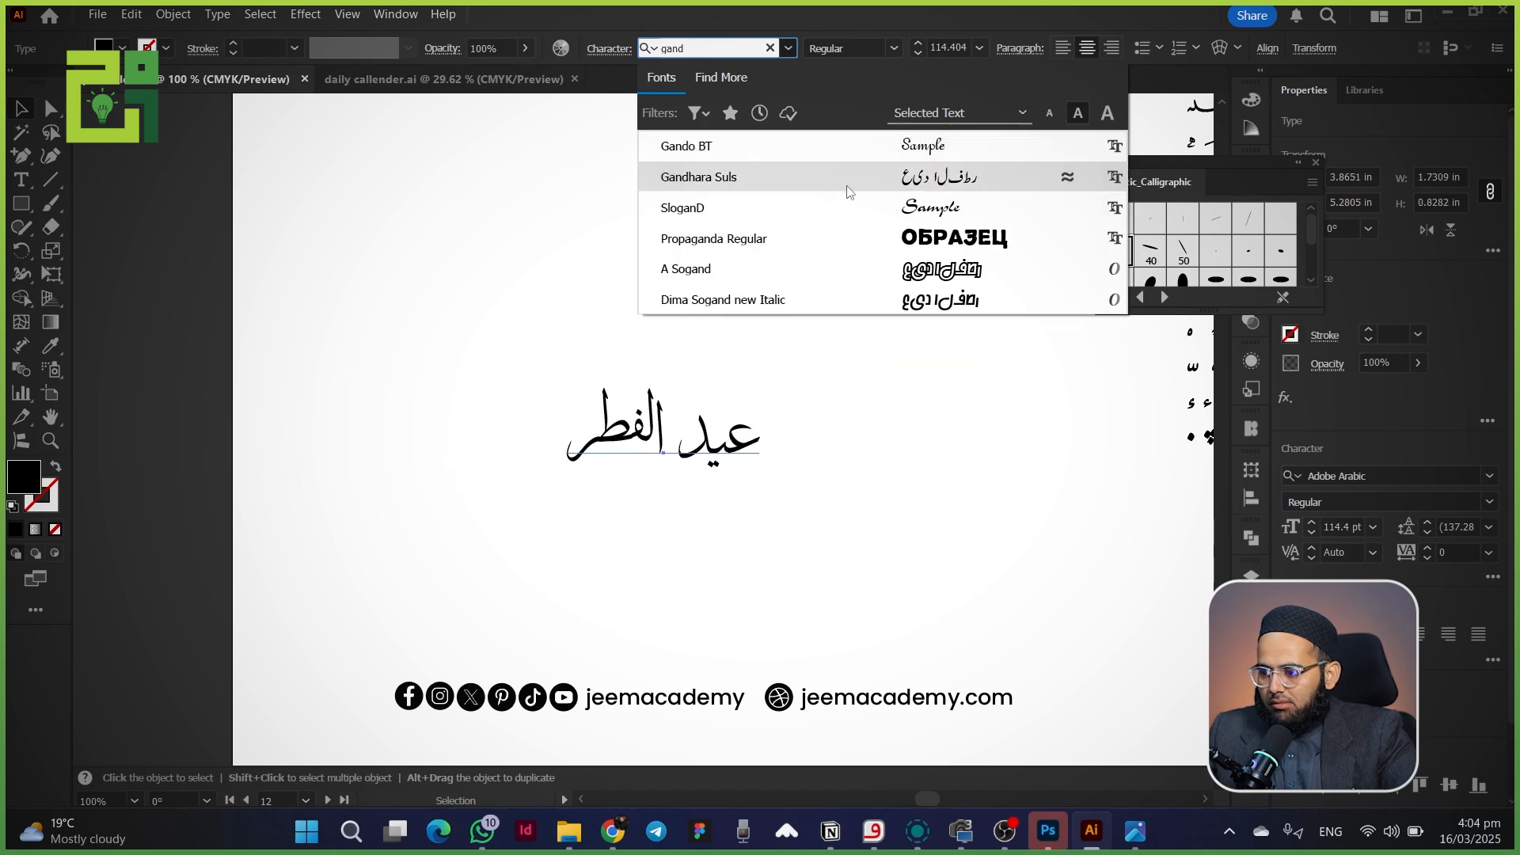
{"action": "left_click", "coordinate": [848, 186]}
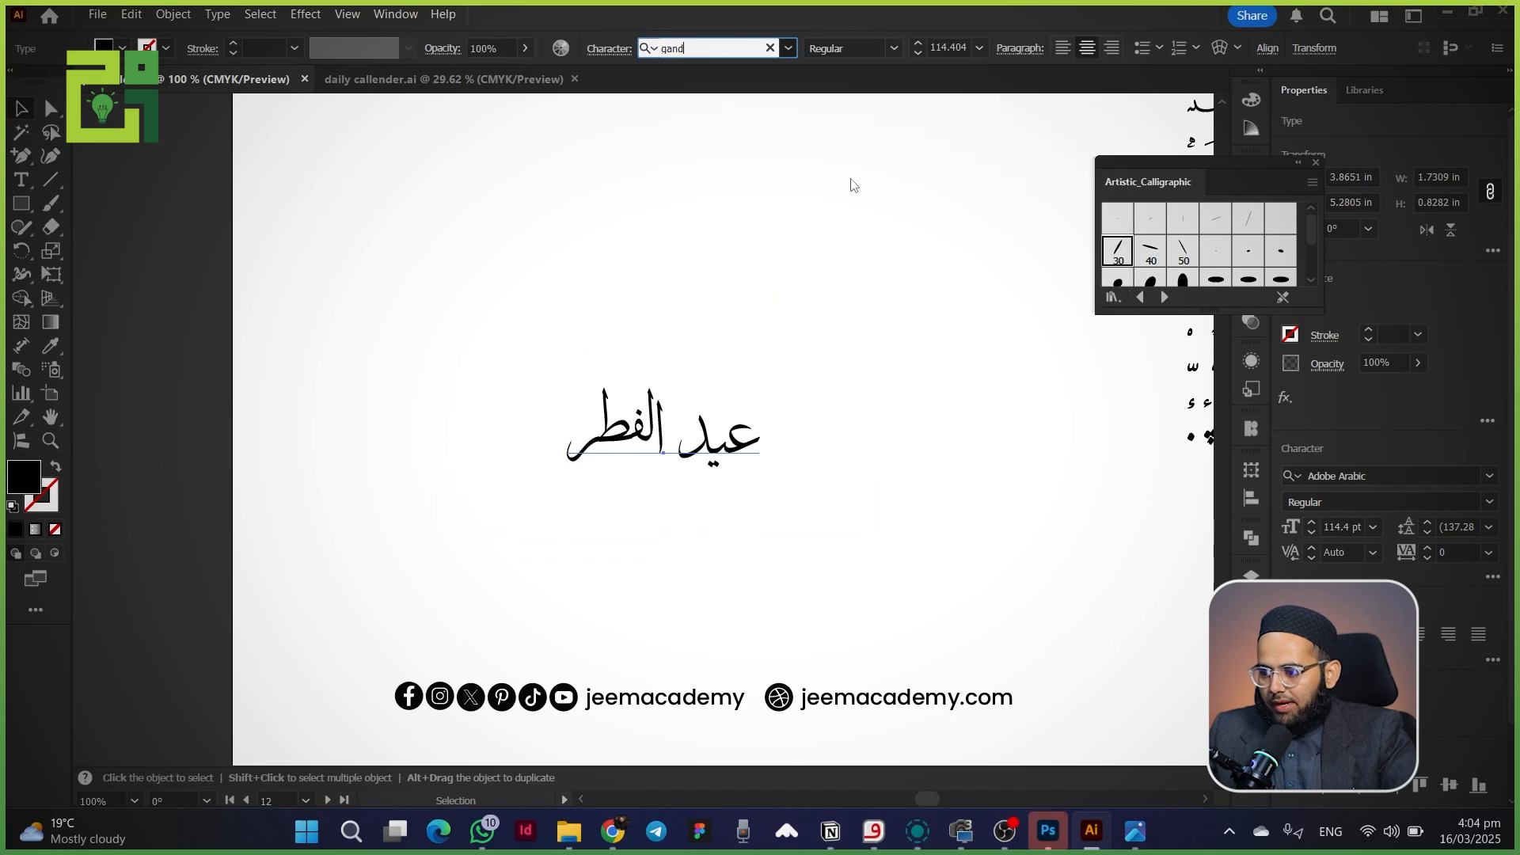
{"action": "left_click_drag", "start_coordinate": [664, 481], "coordinate": [682, 495]}
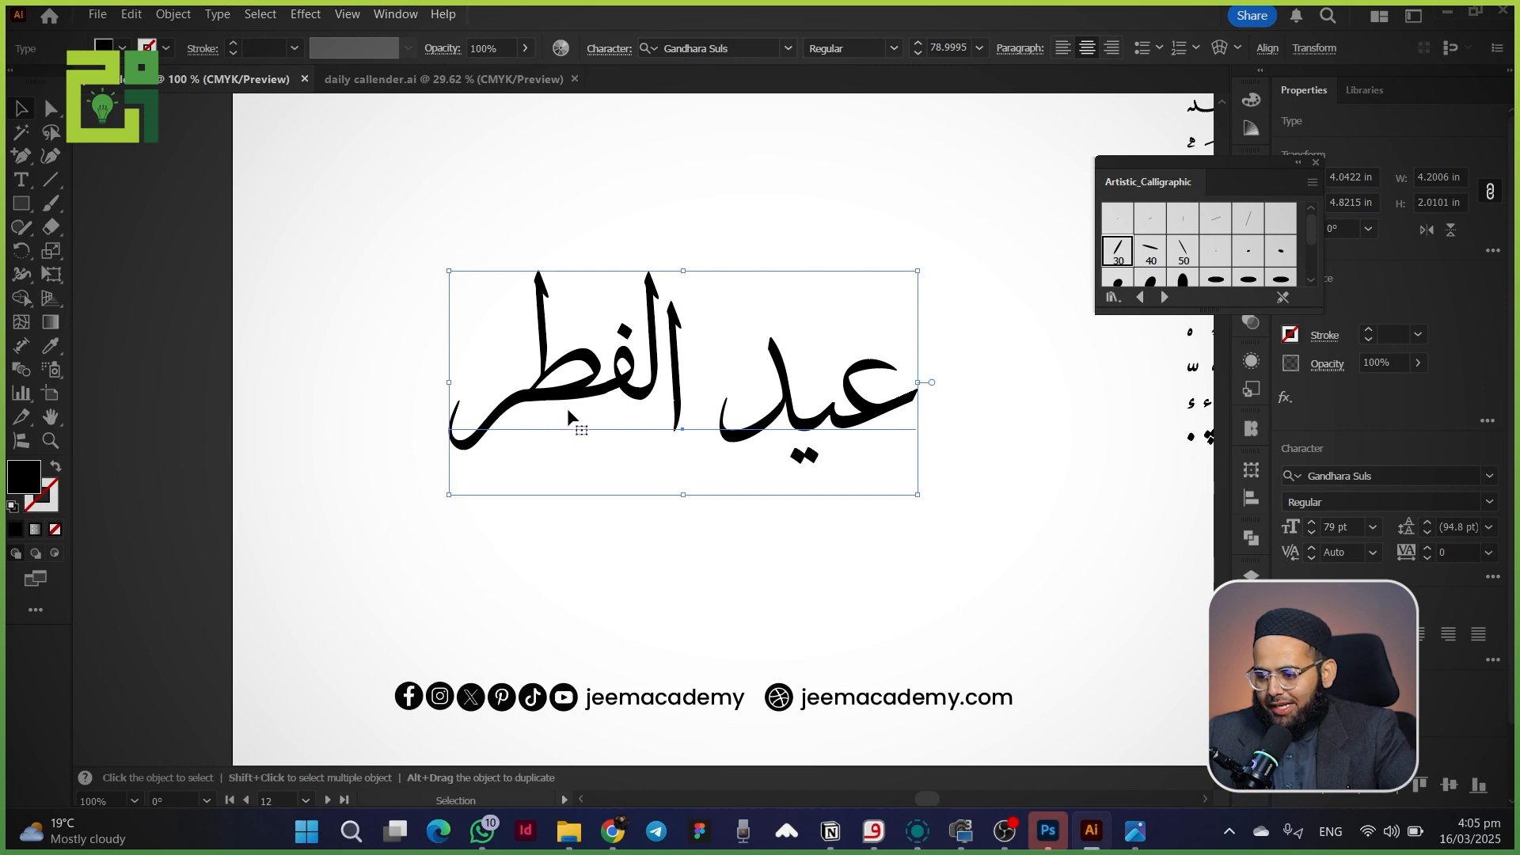
Step: Place a spare copy of the text outside the artboard and convert the original to outlines
{"action": "left_click_drag", "start_coordinate": [884, 425], "coordinate": [155, 413]}
{"action": "left_click", "coordinate": [628, 367]}
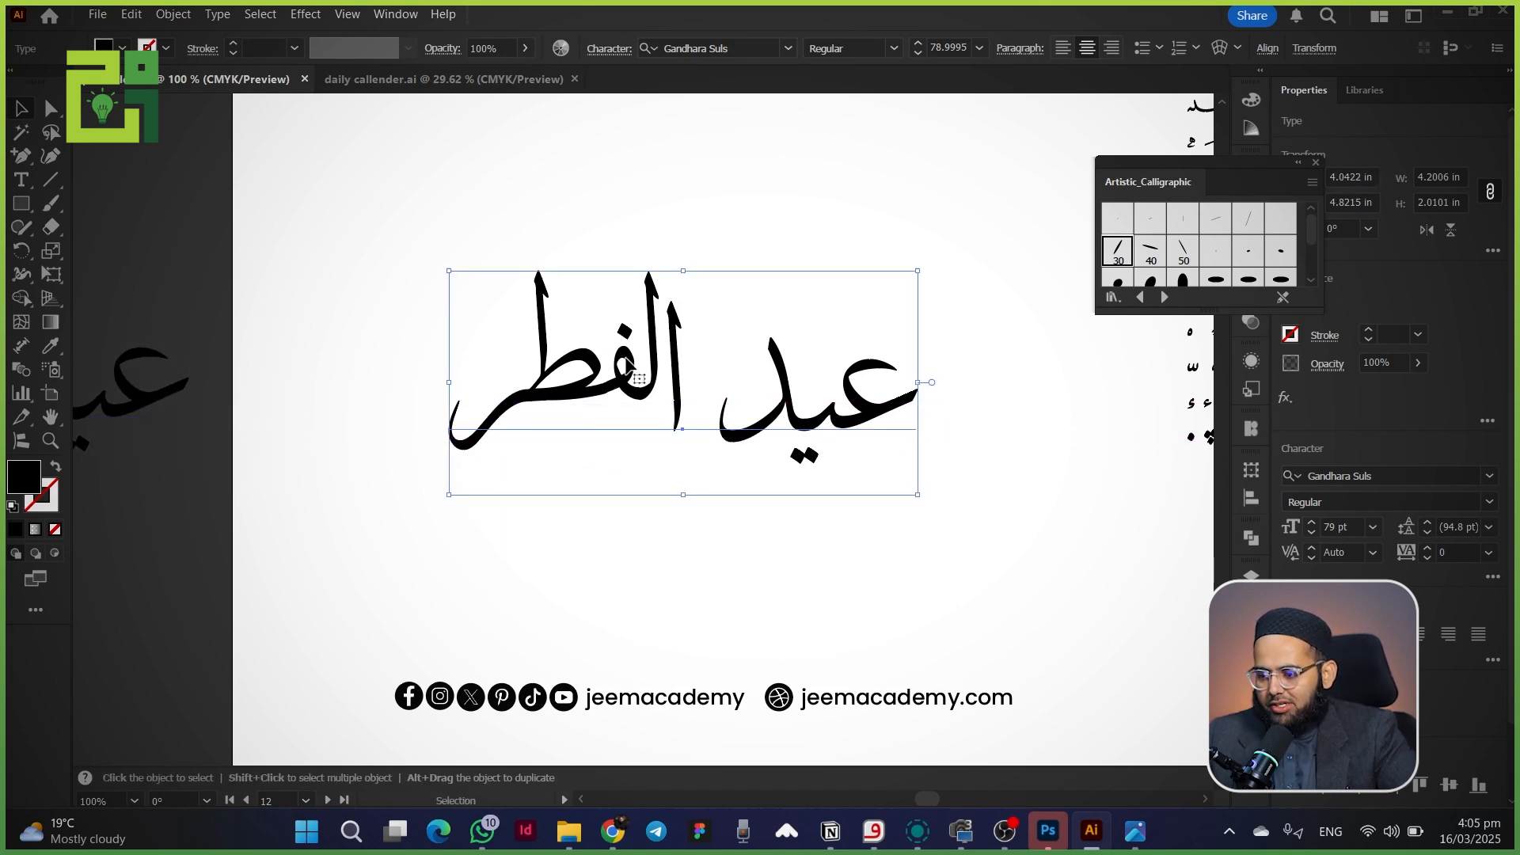
{"action": "right_click", "coordinate": [628, 367]}
{"action": "left_click", "coordinate": [705, 452]}
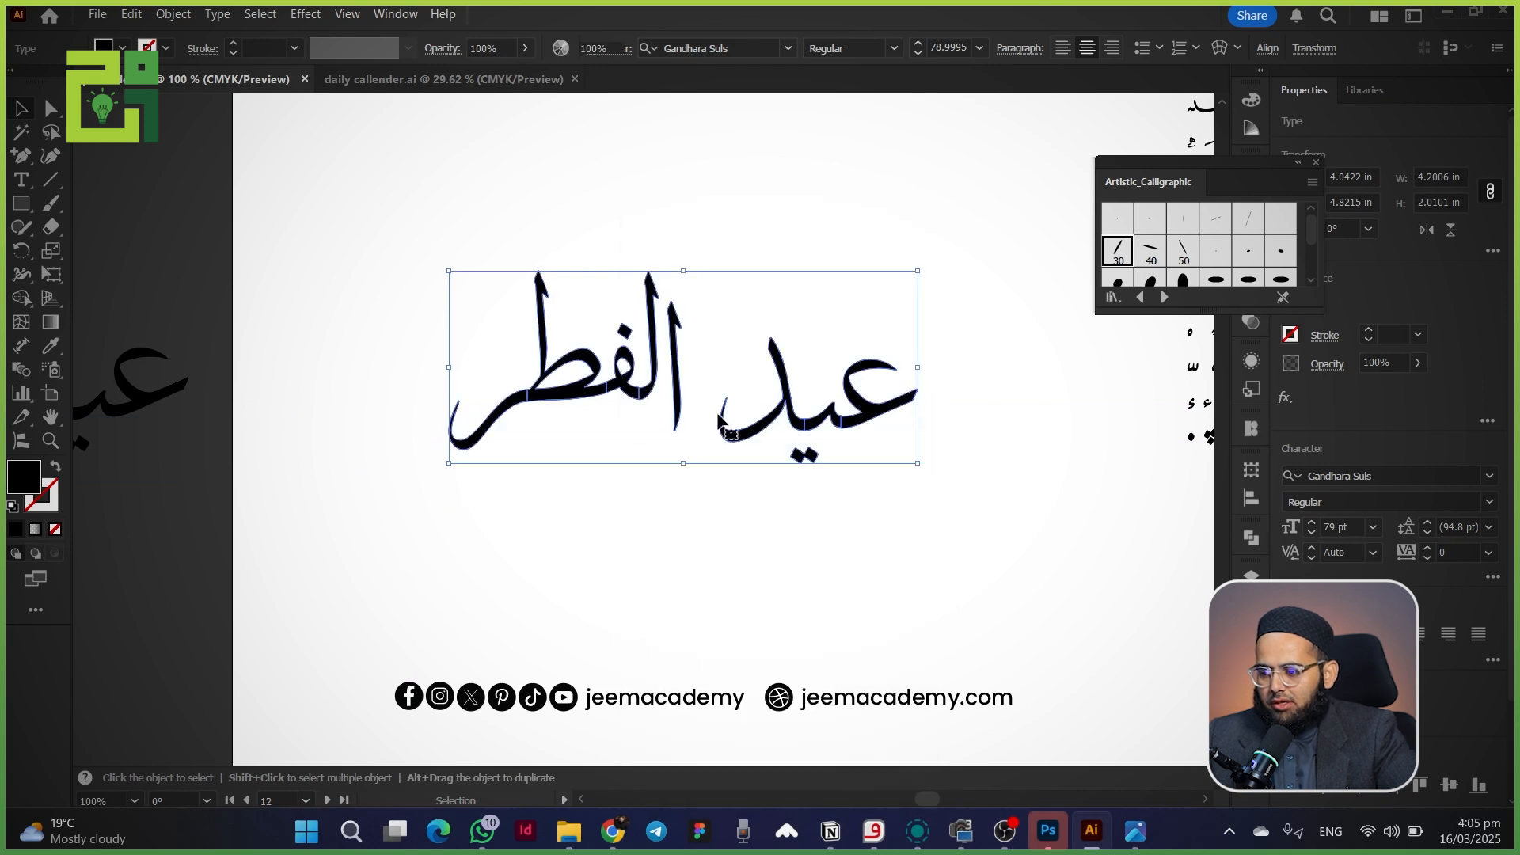
Step: Ungroup the outlined عيد الفطر lettering into separate letter shapes
{"action": "right_click", "coordinate": [729, 420]}
{"action": "left_click", "coordinate": [609, 506]}
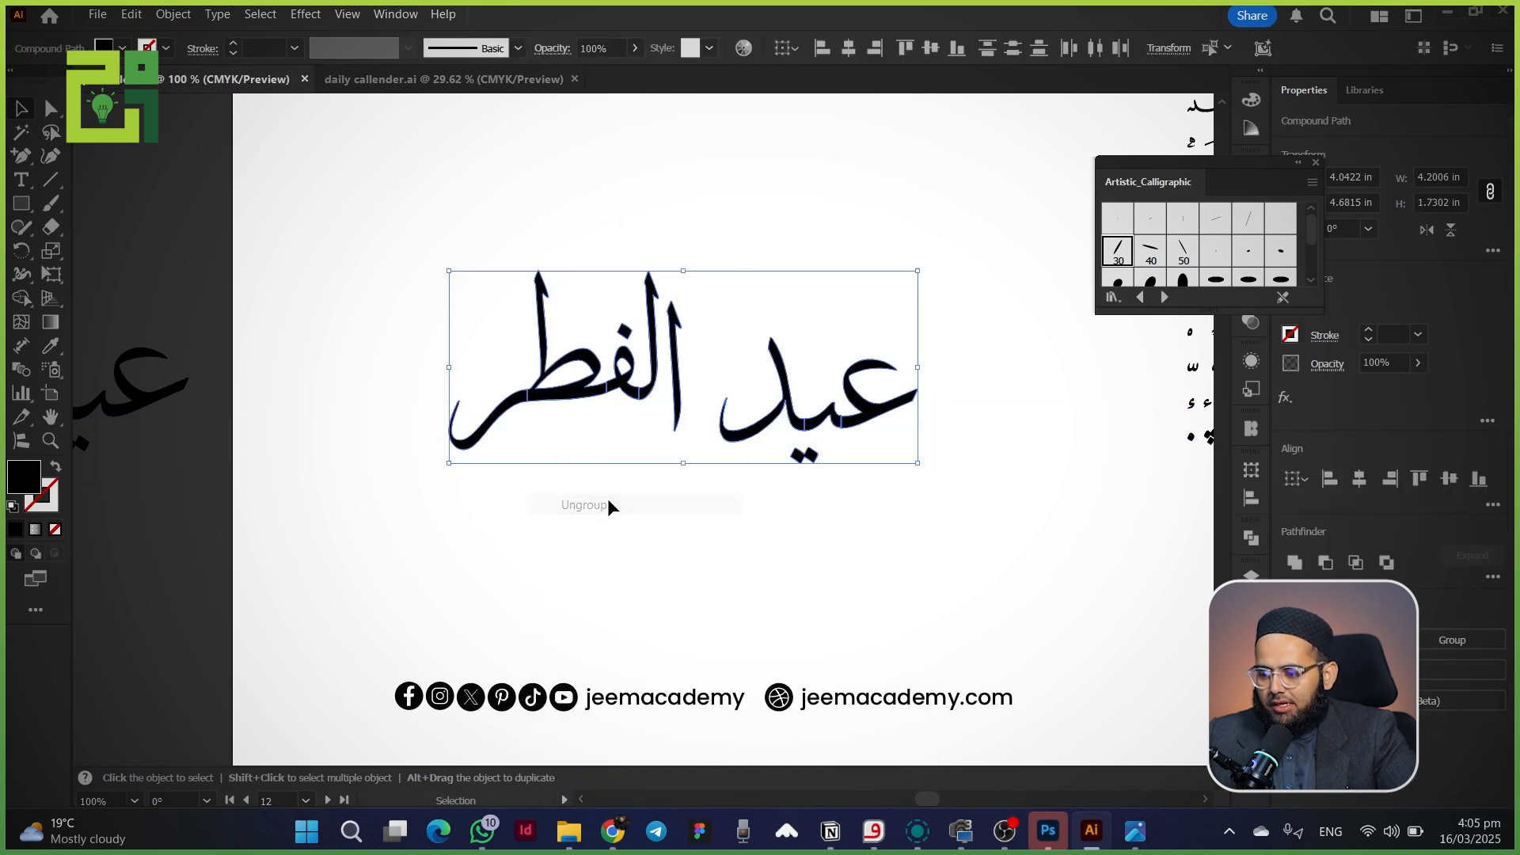
{"action": "left_click", "coordinate": [356, 331]}
Step: Move الفطر close against عيد and fit its alif between the ل and the د
{"action": "scroll", "coordinate": [763, 385], "scroll_direction": "up", "scroll_amount": 2}
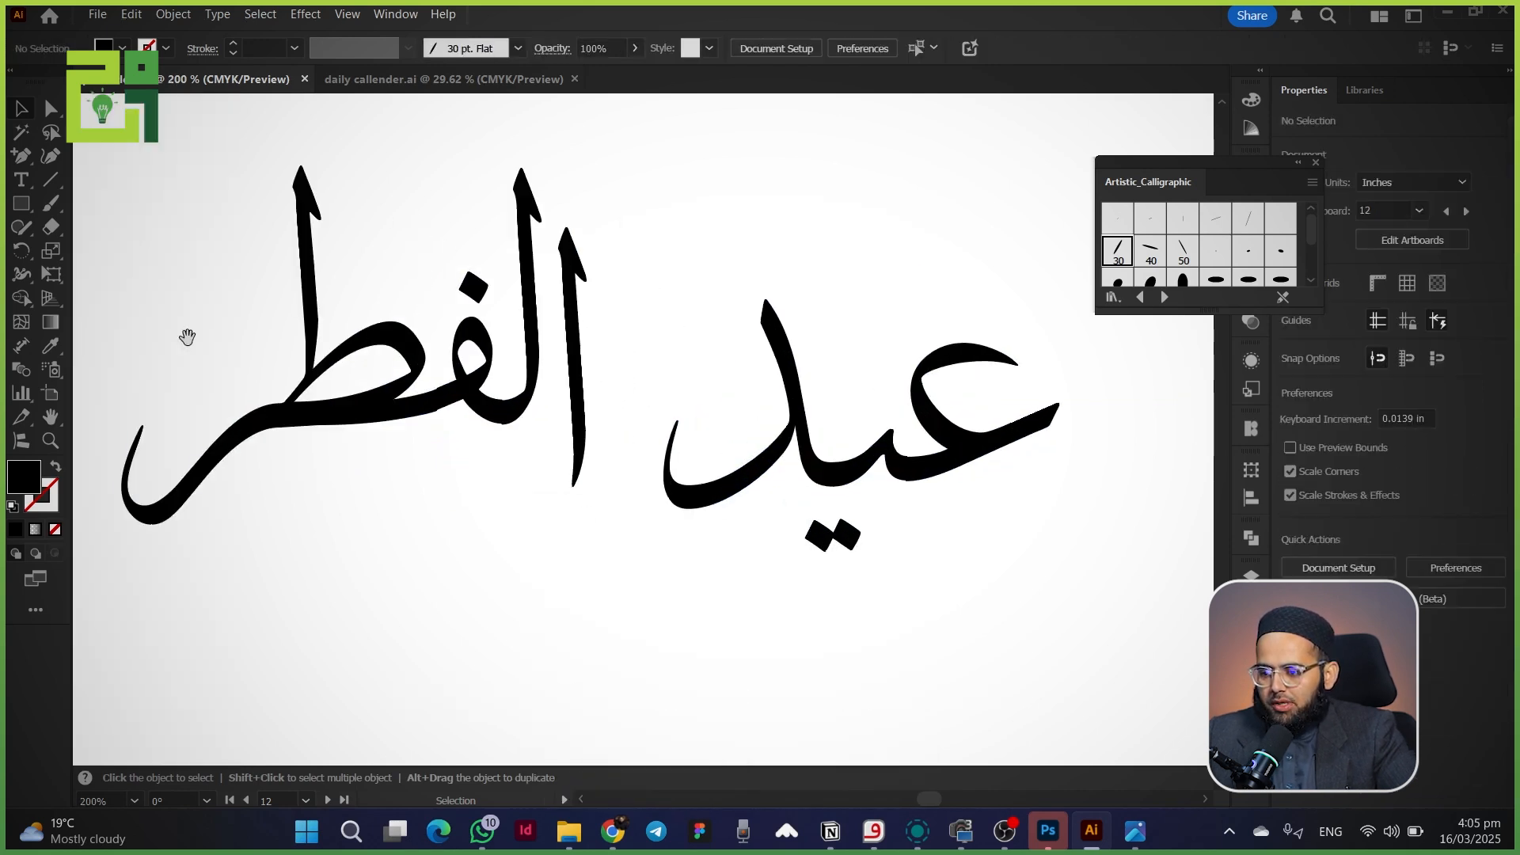
{"action": "left_click_drag", "start_coordinate": [187, 338], "coordinate": [217, 383]}
{"action": "left_click_drag", "start_coordinate": [139, 228], "coordinate": [571, 521]}
{"action": "left_click_drag", "start_coordinate": [529, 452], "coordinate": [697, 476]}
{"action": "left_click", "coordinate": [560, 645]}
{"action": "left_click_drag", "start_coordinate": [760, 406], "coordinate": [765, 348]}
{"action": "left_click_drag", "start_coordinate": [762, 342], "coordinate": [762, 343]}
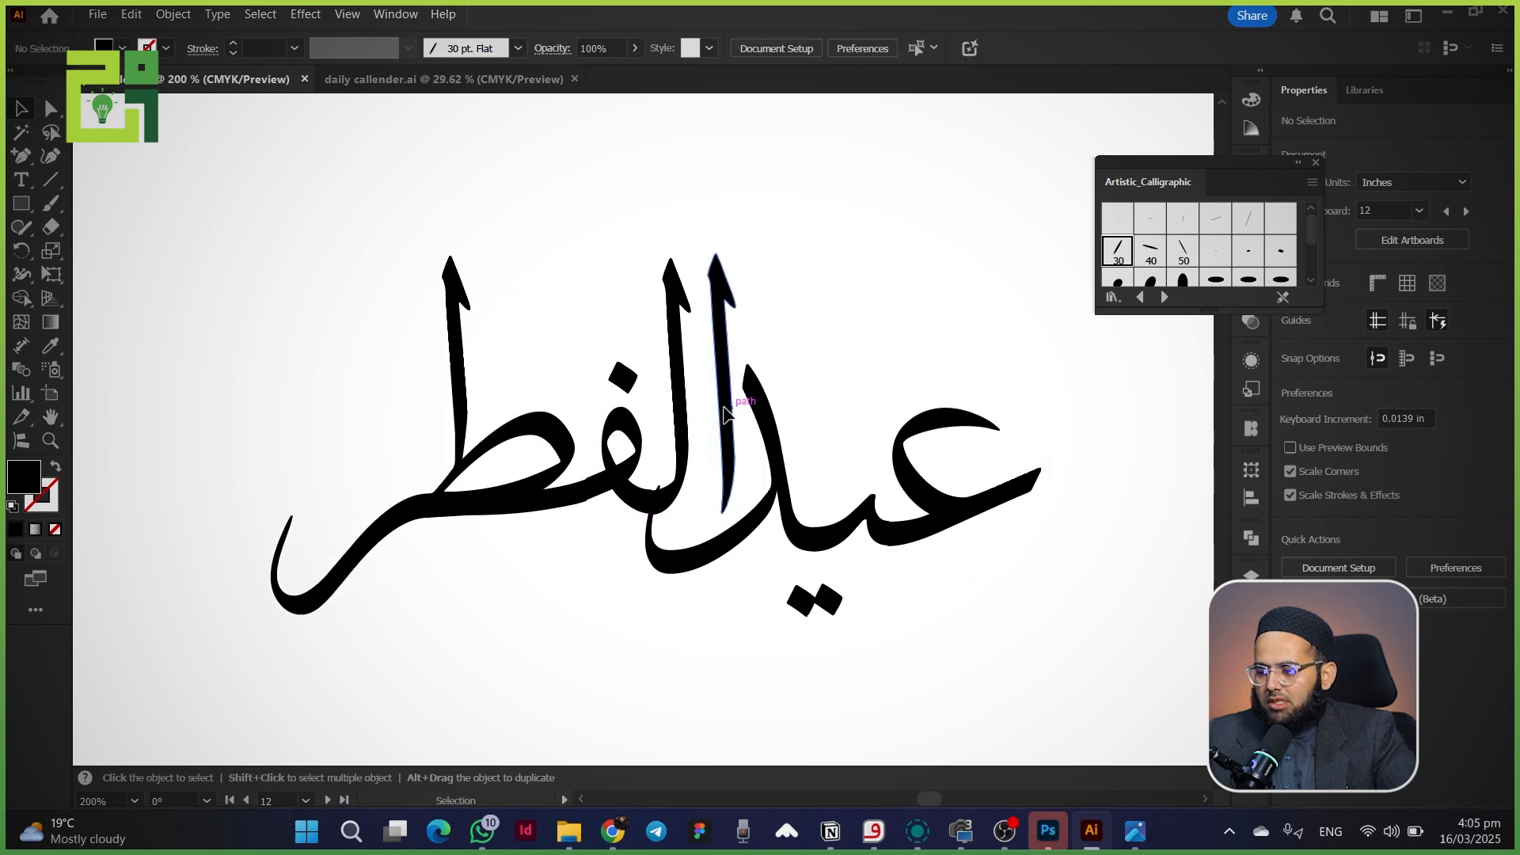
{"action": "left_click_drag", "start_coordinate": [725, 411], "coordinate": [739, 408]}
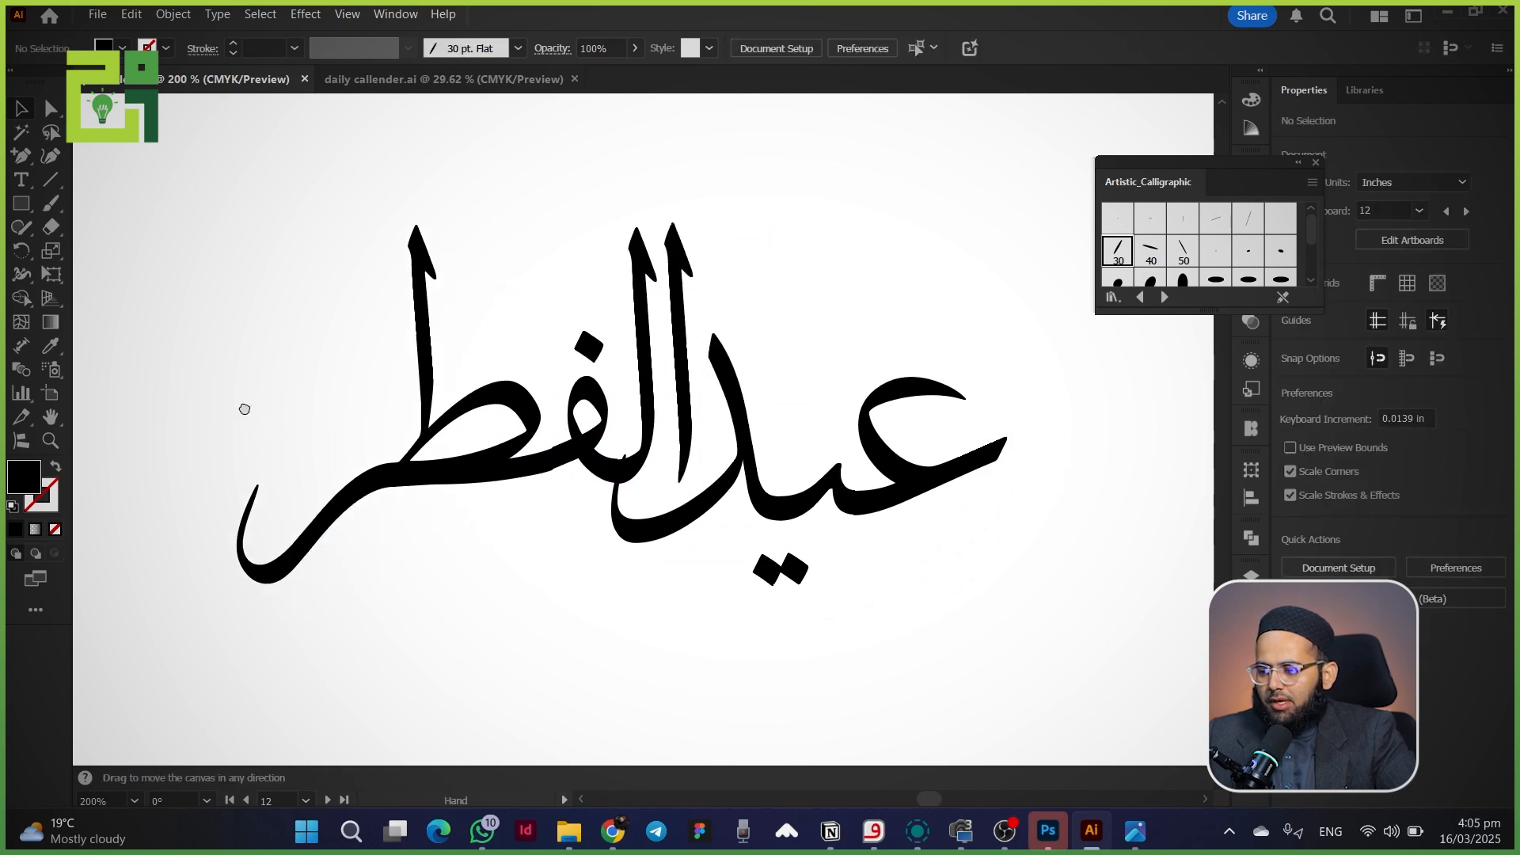
Step: Delete the font's original dots beneath عيد and above the ف
{"action": "left_click_drag", "start_coordinate": [682, 454], "coordinate": [929, 651]}
{"action": "left_click", "coordinate": [758, 590]}
{"action": "left_click", "coordinate": [772, 577]}
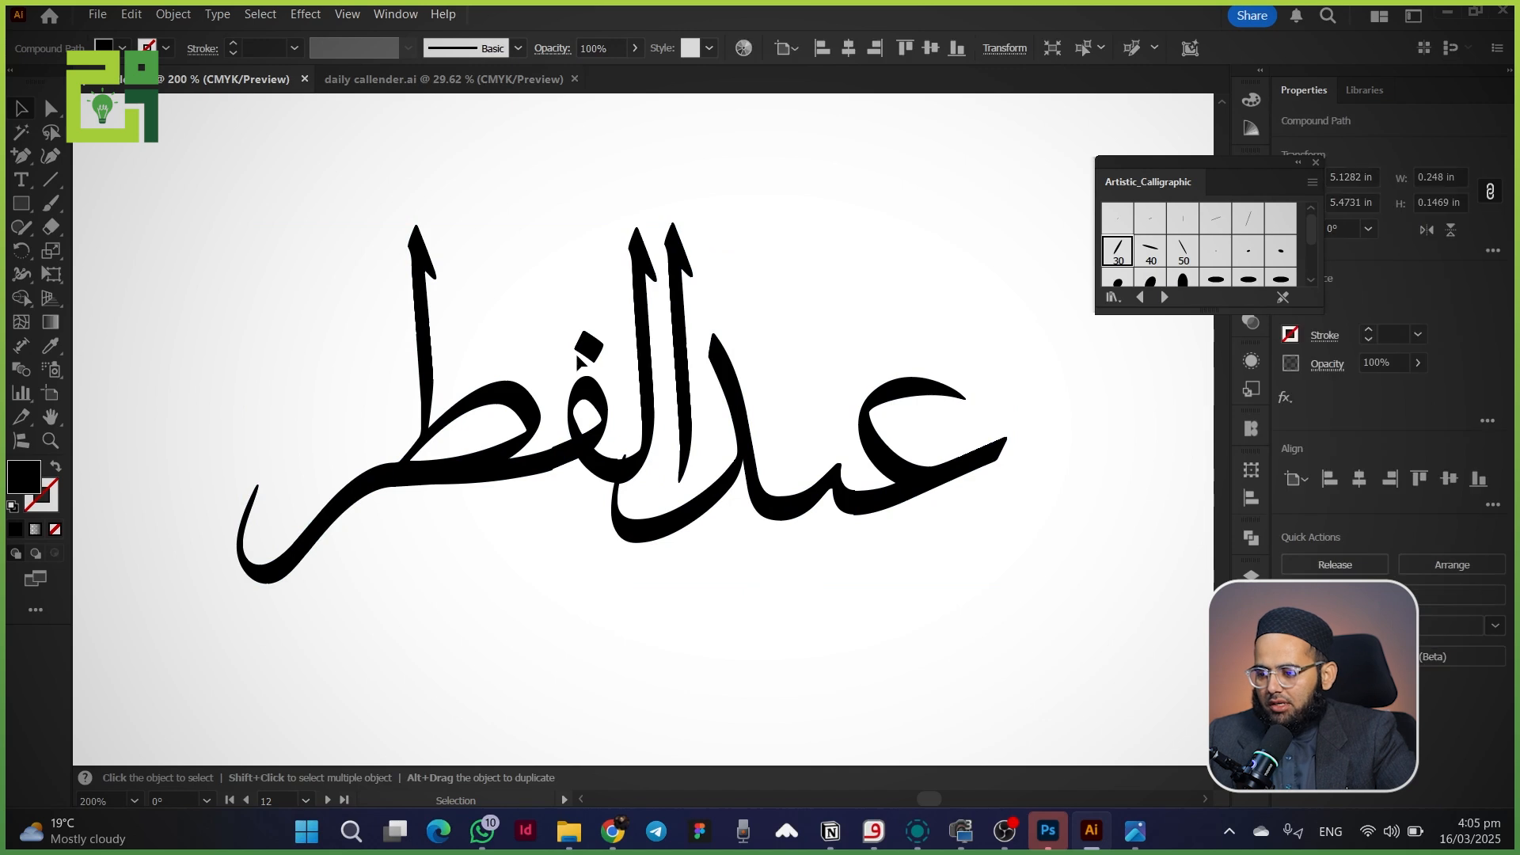
{"action": "key", "text": "Delete"}
Step: Draw a small black square beneath عيد, rotate it 45° into a diamond and duplicate it alongside as the second dot
{"action": "left_click_drag", "start_coordinate": [826, 552], "coordinate": [792, 586]}
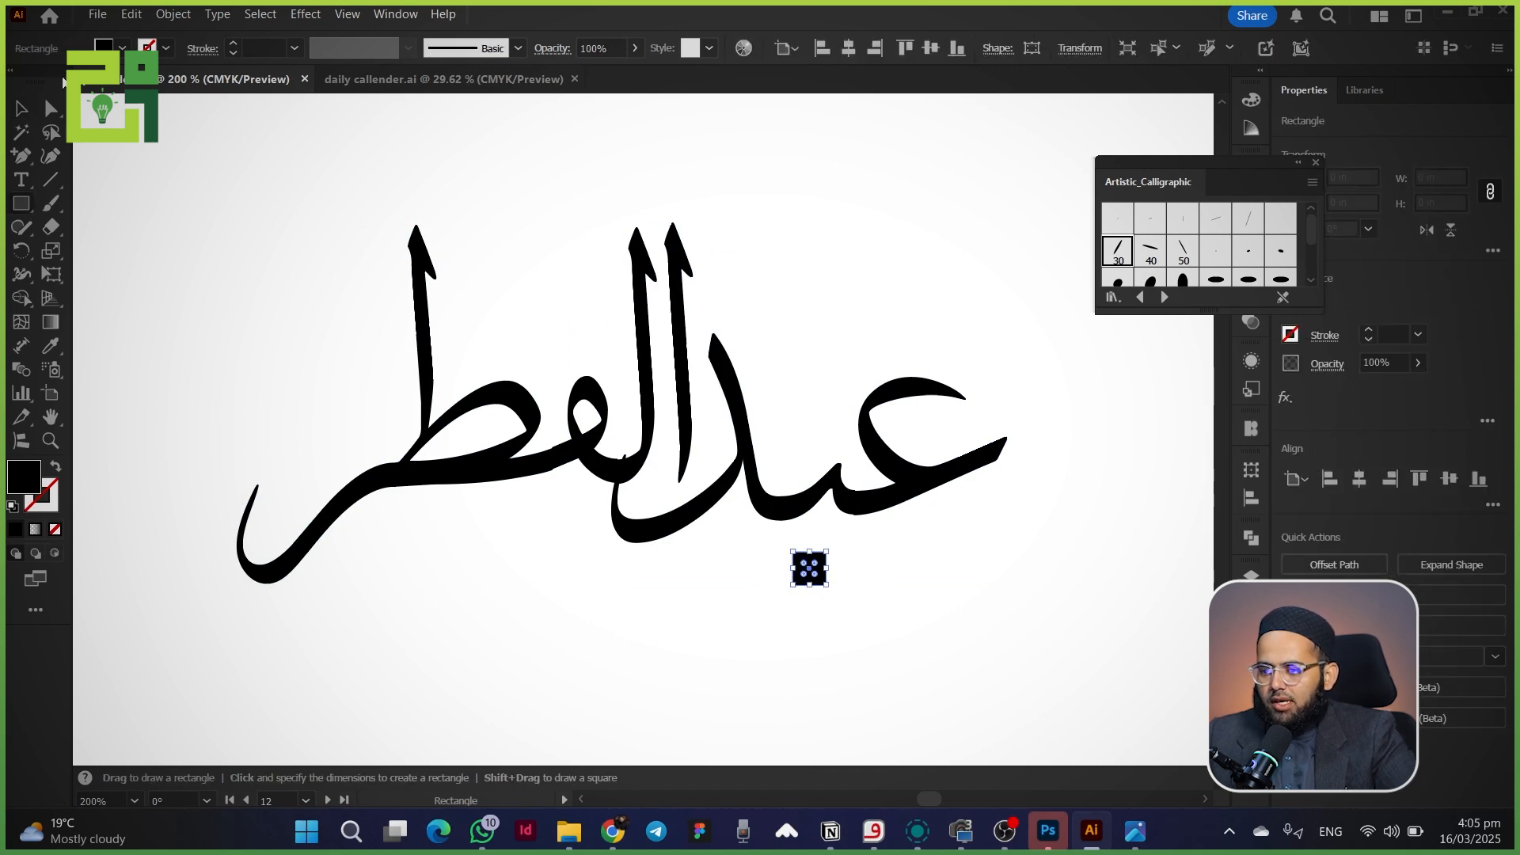
{"action": "left_click", "coordinate": [22, 115]}
{"action": "left_click", "coordinate": [794, 589]}
{"action": "left_click_drag", "start_coordinate": [802, 607], "coordinate": [768, 576]}
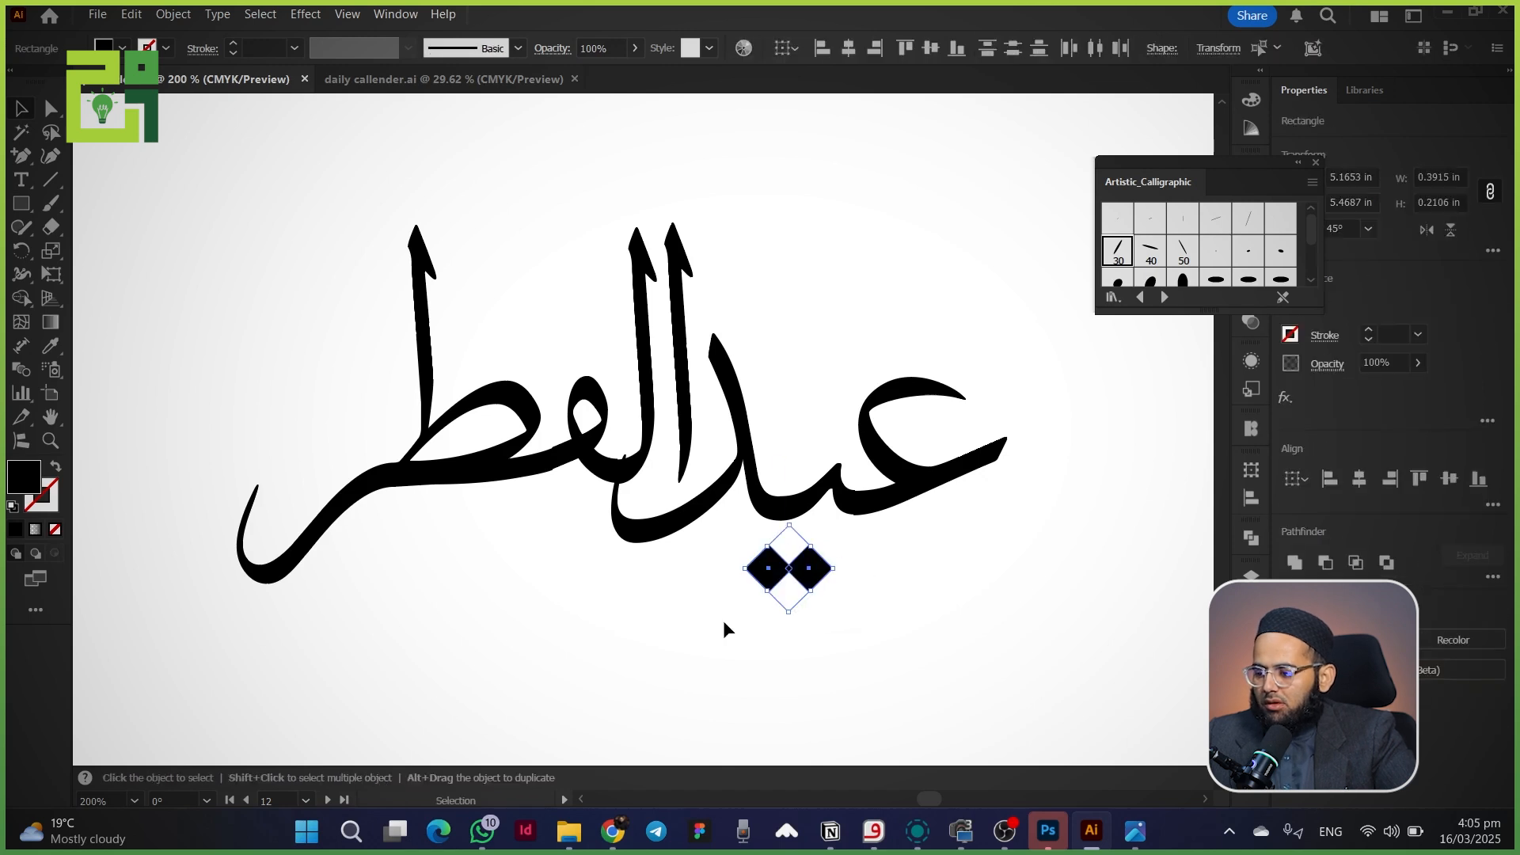
Step: Apply Pathfinder Unite to the diamond dots and place a copy of one above the ف
{"action": "left_click", "coordinate": [791, 575]}
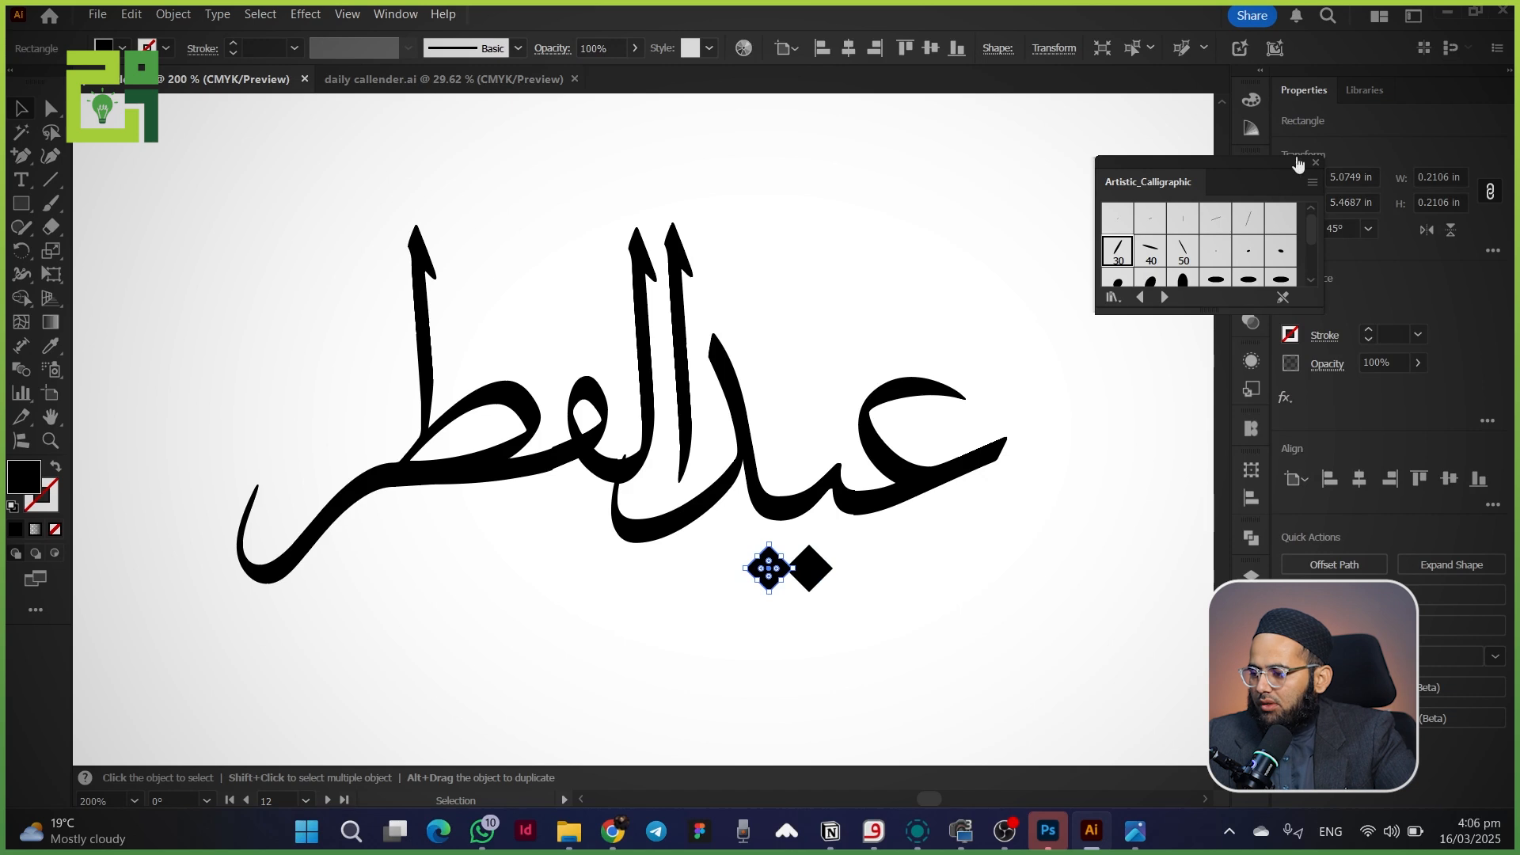
{"action": "left_click", "coordinate": [1252, 540]}
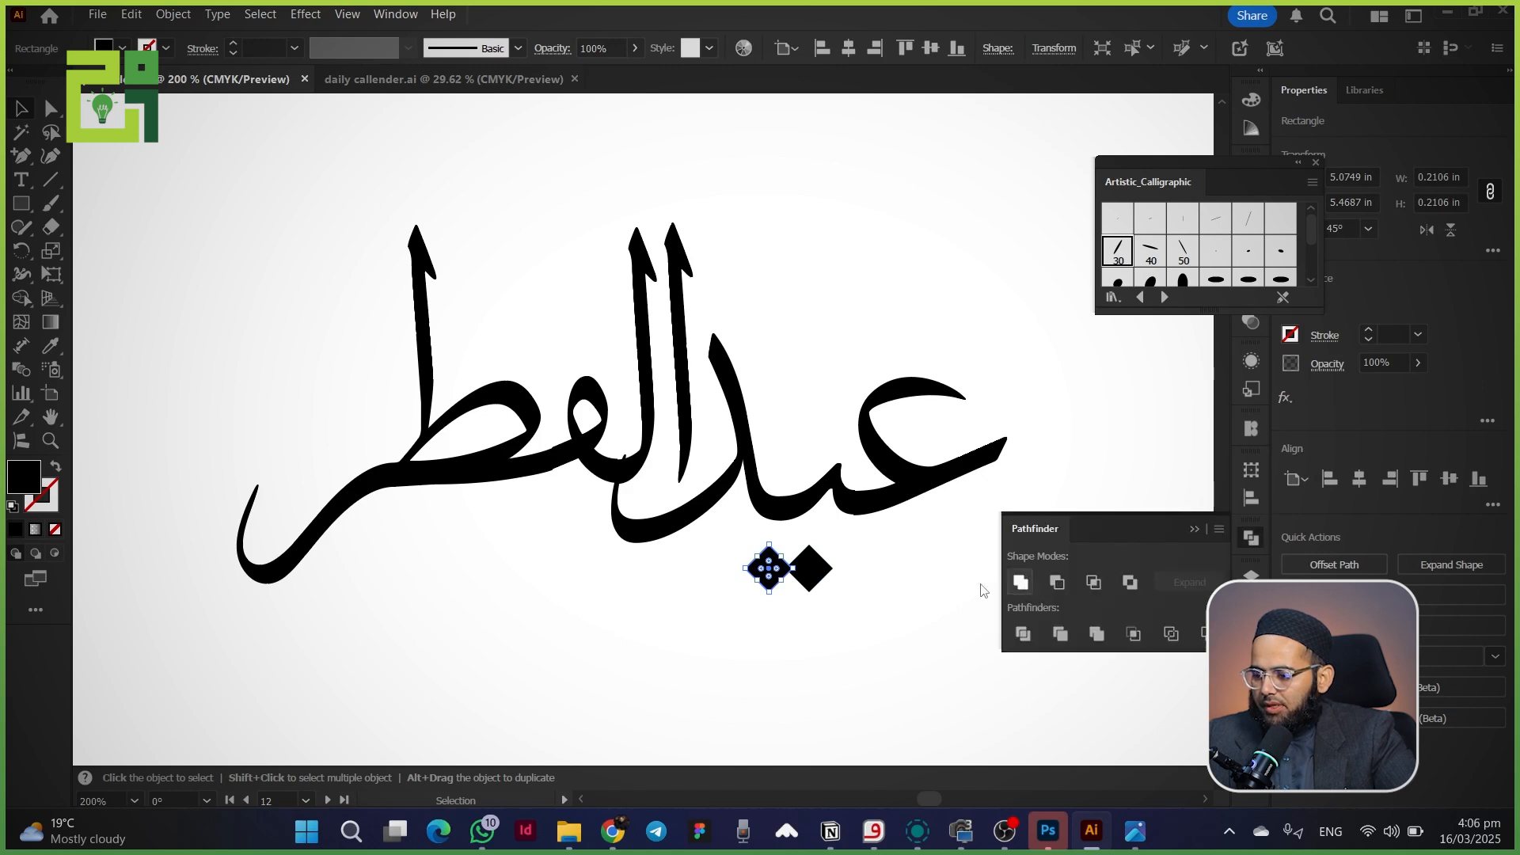
{"action": "left_click", "coordinate": [1021, 584]}
{"action": "key", "text": "ctrl+z"}
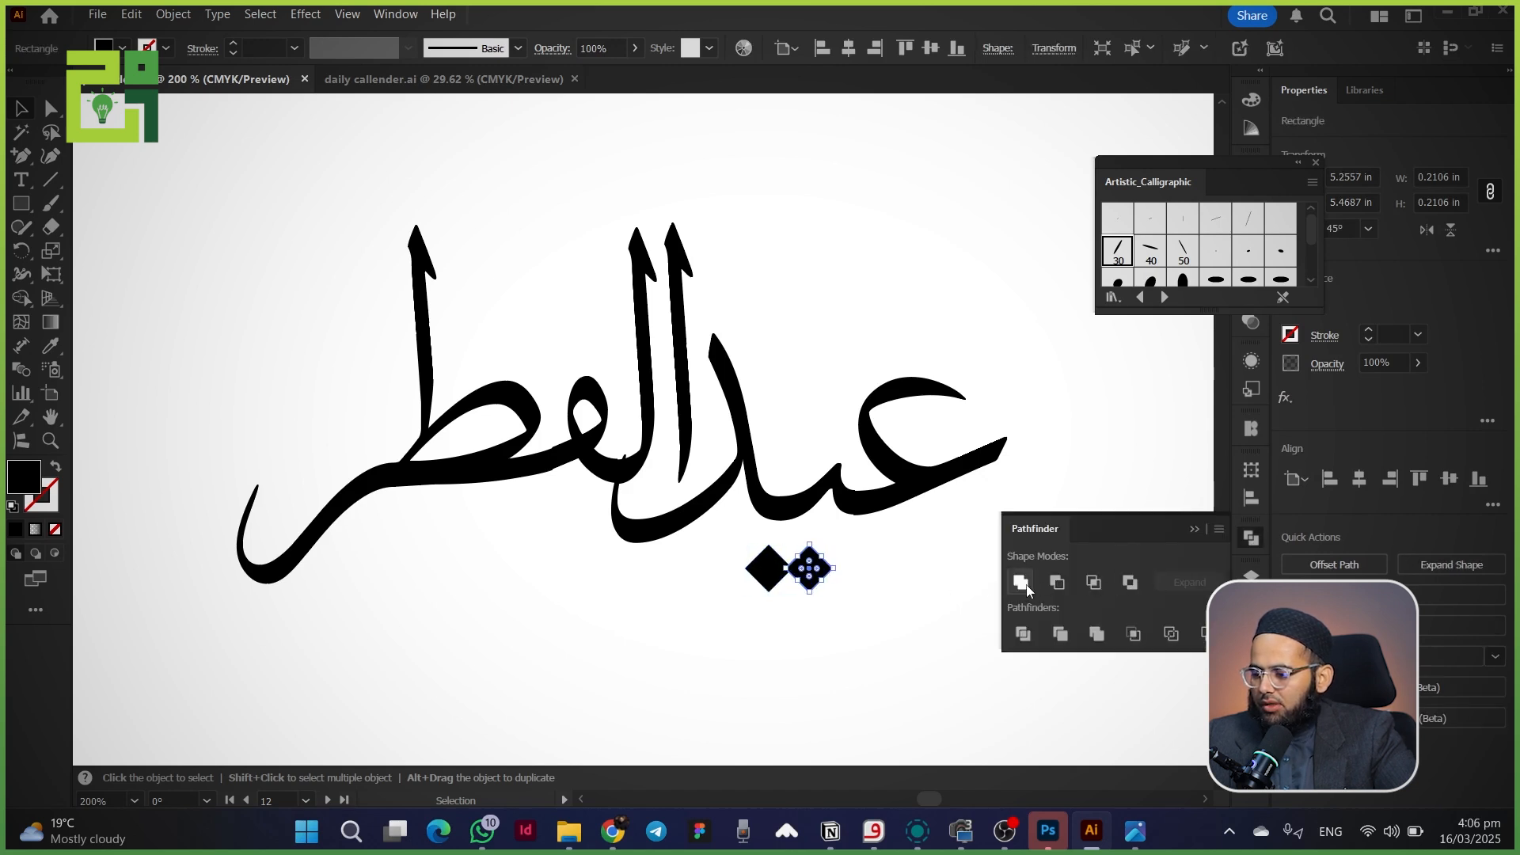
{"action": "left_click_drag", "start_coordinate": [766, 569], "coordinate": [586, 339]}
Step: Duplicate the whole lettering below the original and stack الفطر above عيد, keeping the two diamond dots at the bottom
{"action": "left_click_drag", "start_coordinate": [228, 216], "coordinate": [976, 651]}
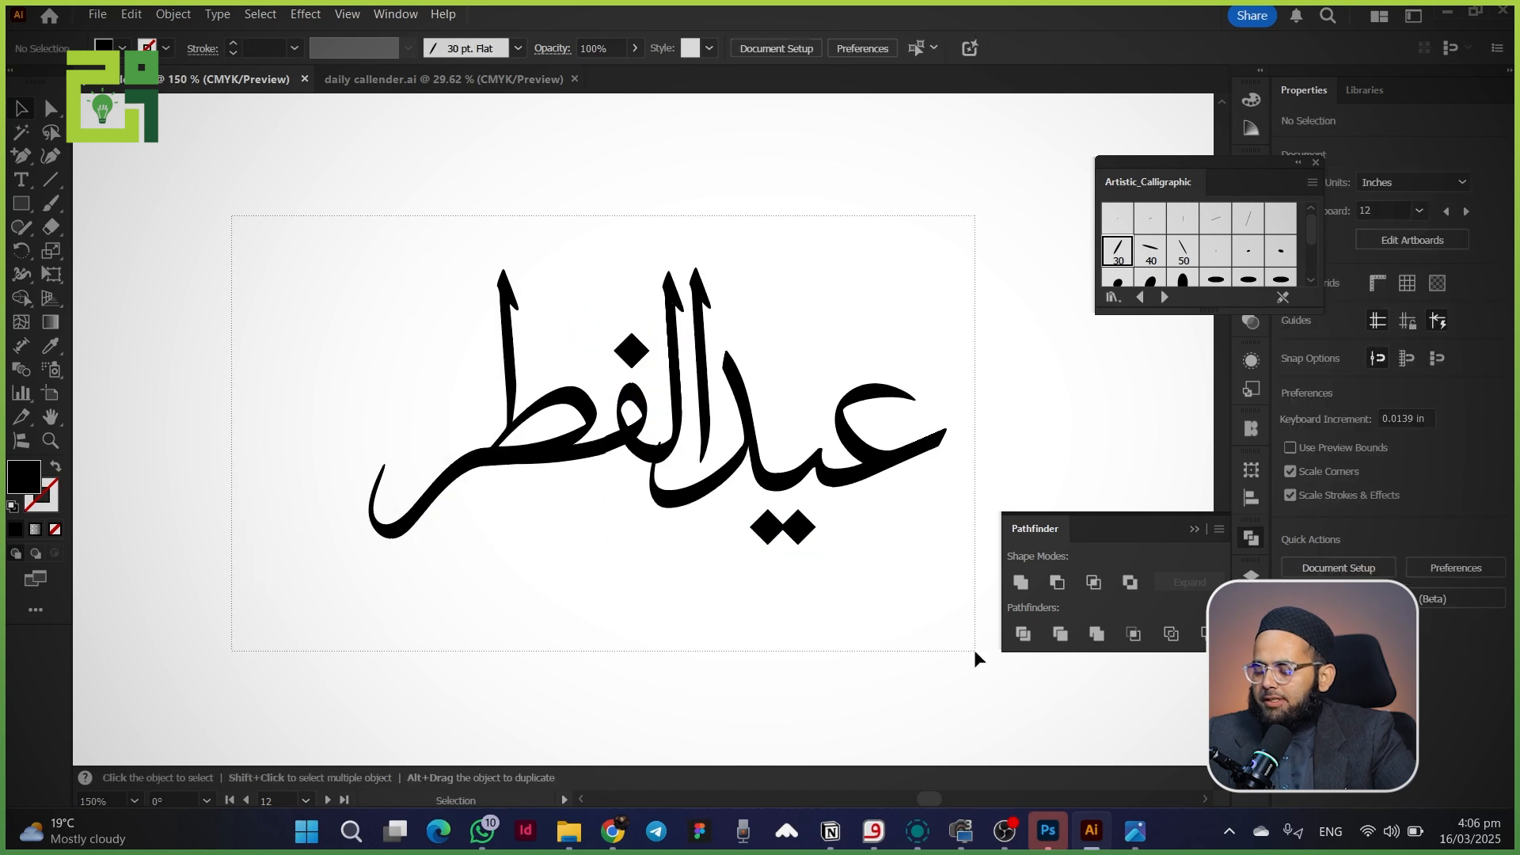
{"action": "left_click_drag", "start_coordinate": [775, 614], "coordinate": [740, 738]}
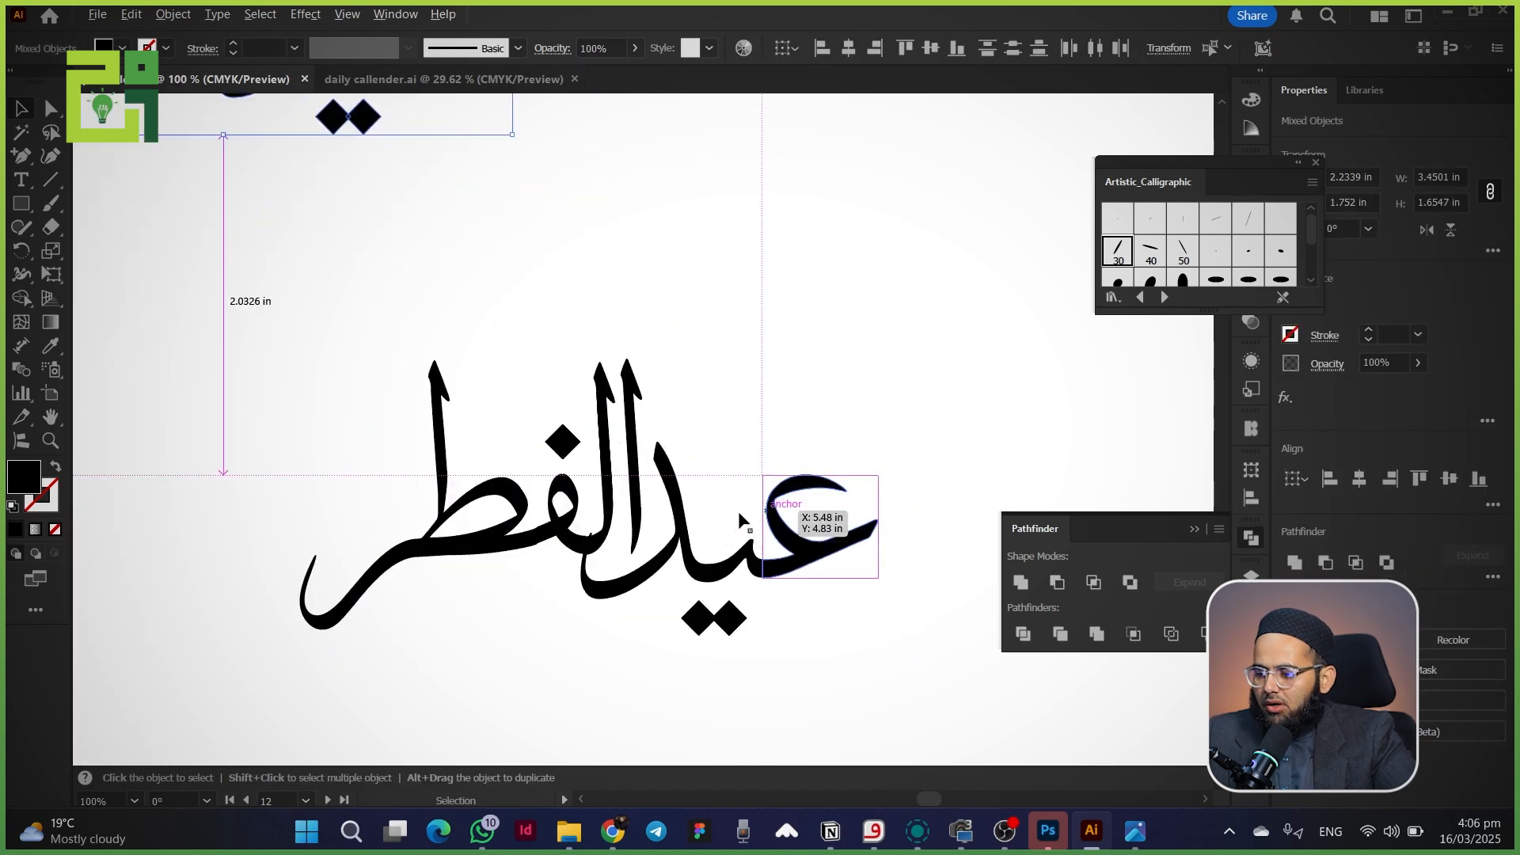
{"action": "left_click_drag", "start_coordinate": [640, 519], "coordinate": [639, 515]}
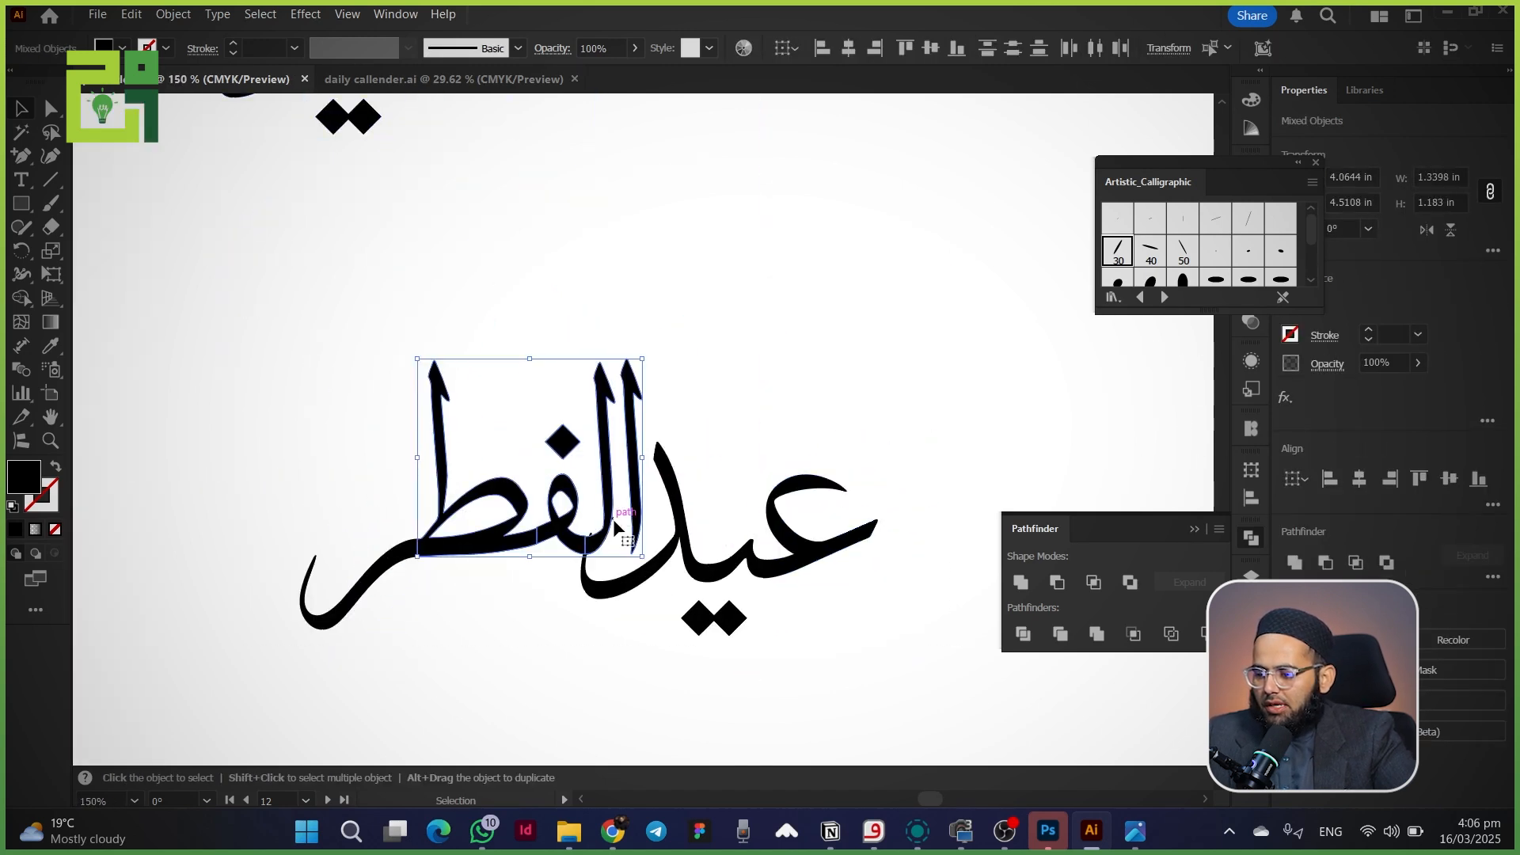
{"action": "left_click_drag", "start_coordinate": [384, 572], "coordinate": [614, 480]}
{"action": "left_click_drag", "start_coordinate": [614, 477], "coordinate": [623, 471]}
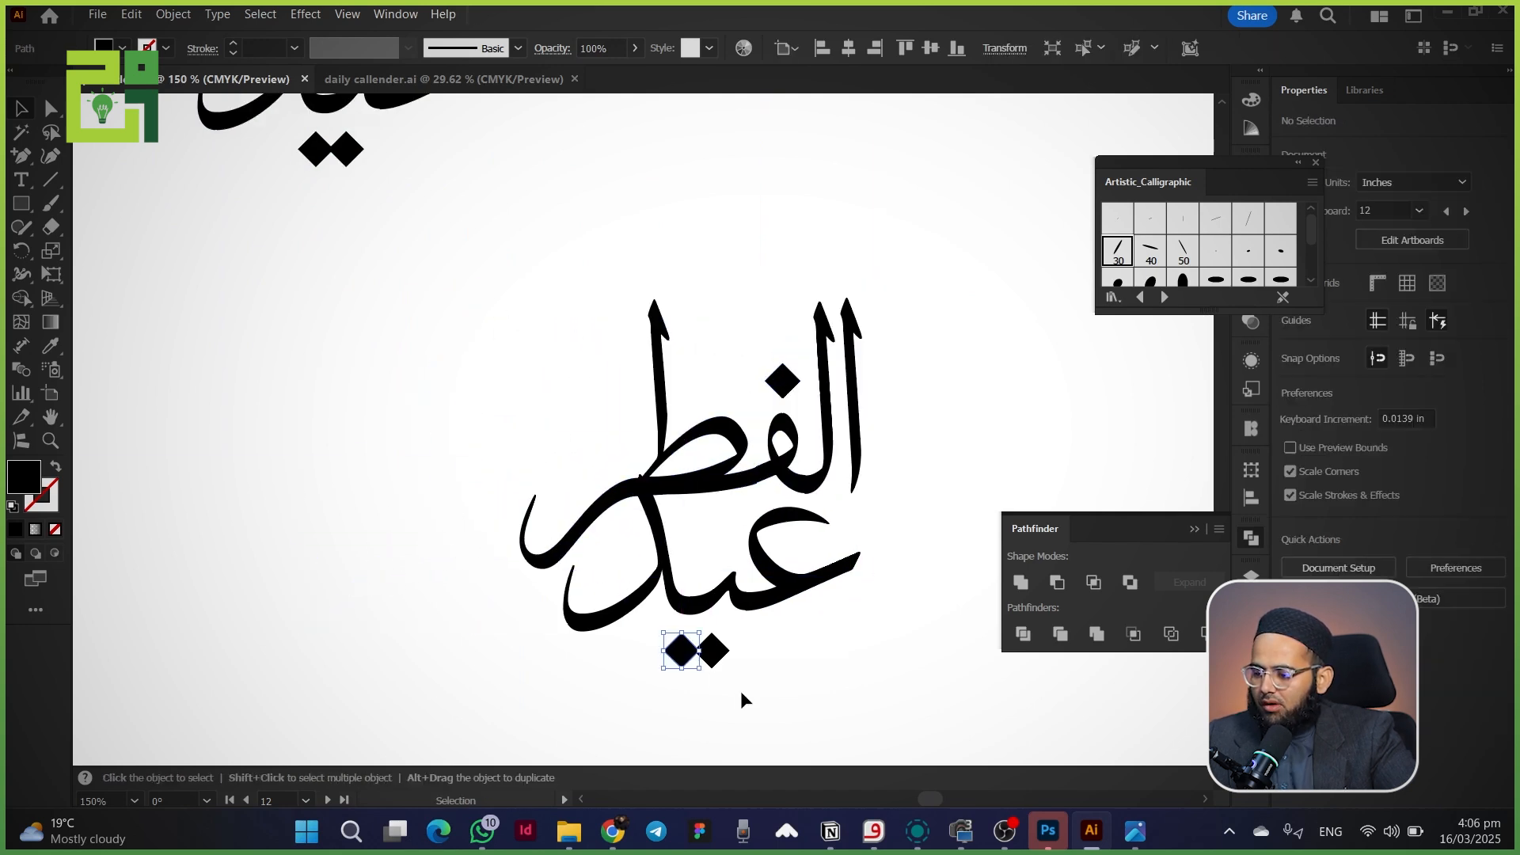
{"action": "left_click_drag", "start_coordinate": [740, 699], "coordinate": [660, 649]}
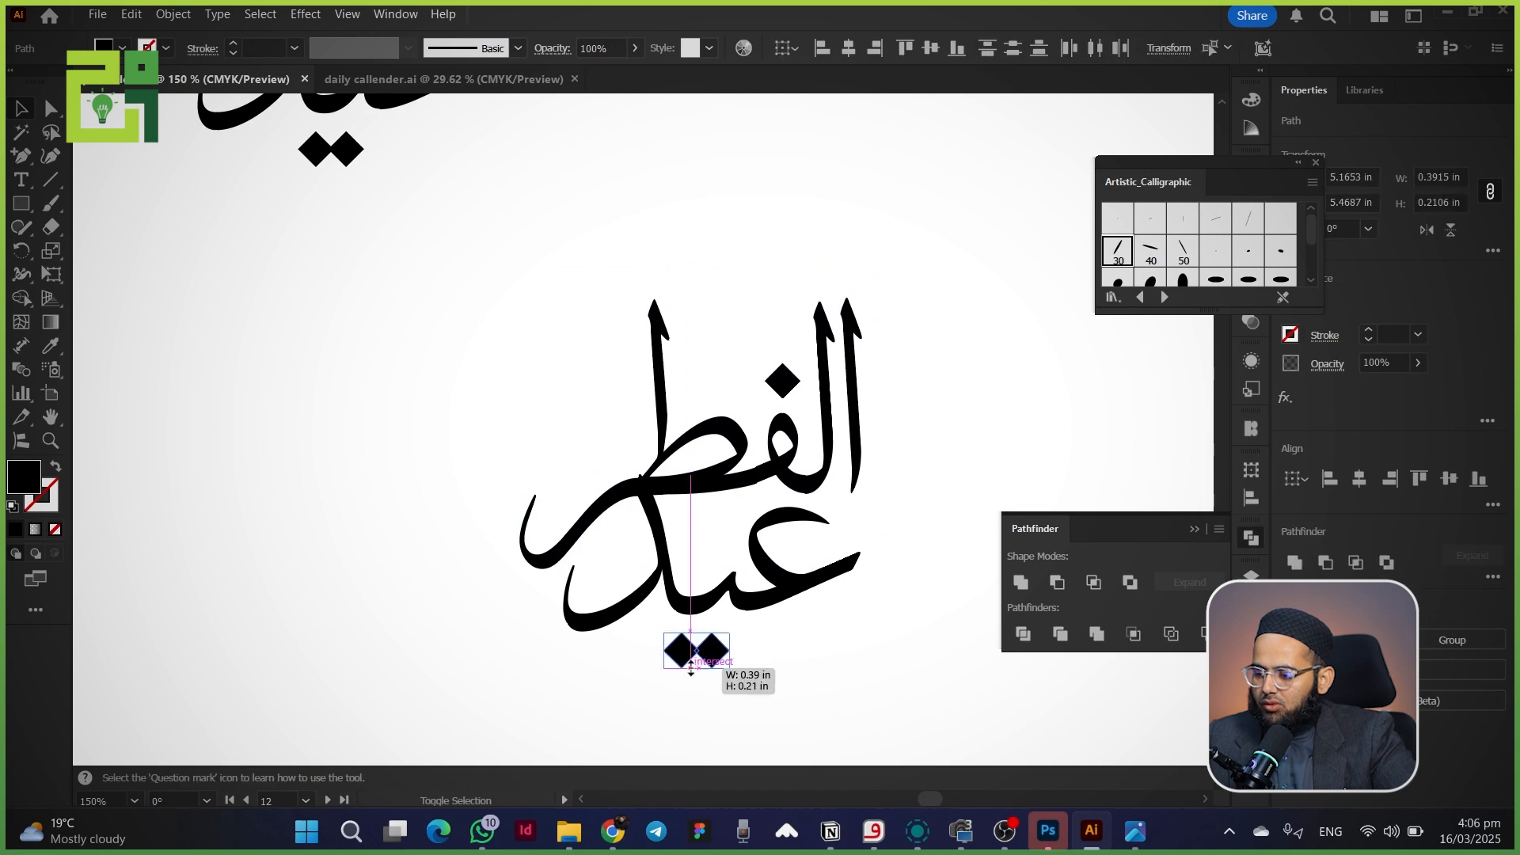
{"action": "left_click_drag", "start_coordinate": [690, 667], "coordinate": [690, 665]}
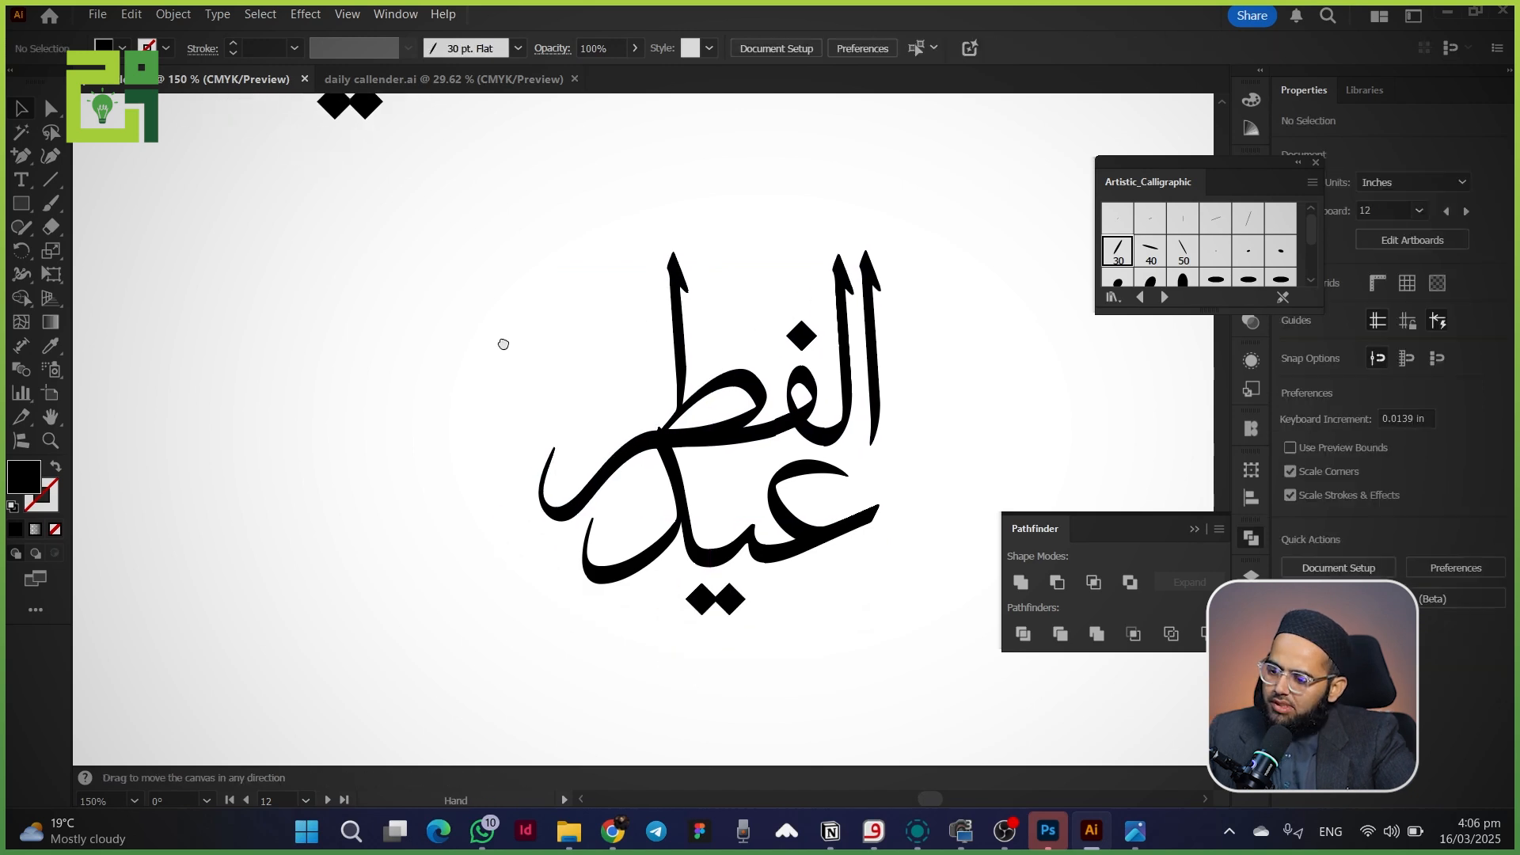
Step: Make a second stacked version beside the first, with عيد and its dots fitted above الفطر
{"action": "left_click_drag", "start_coordinate": [502, 344], "coordinate": [753, 626]}
{"action": "left_click_drag", "start_coordinate": [774, 435], "coordinate": [776, 435]}
{"action": "left_click_drag", "start_coordinate": [602, 369], "coordinate": [574, 658]}
{"action": "left_click_drag", "start_coordinate": [510, 613], "coordinate": [591, 383]}
{"action": "left_click_drag", "start_coordinate": [592, 382], "coordinate": [607, 604]}
{"action": "left_click", "coordinate": [772, 627]}
{"action": "left_click_drag", "start_coordinate": [772, 627], "coordinate": [560, 411]}
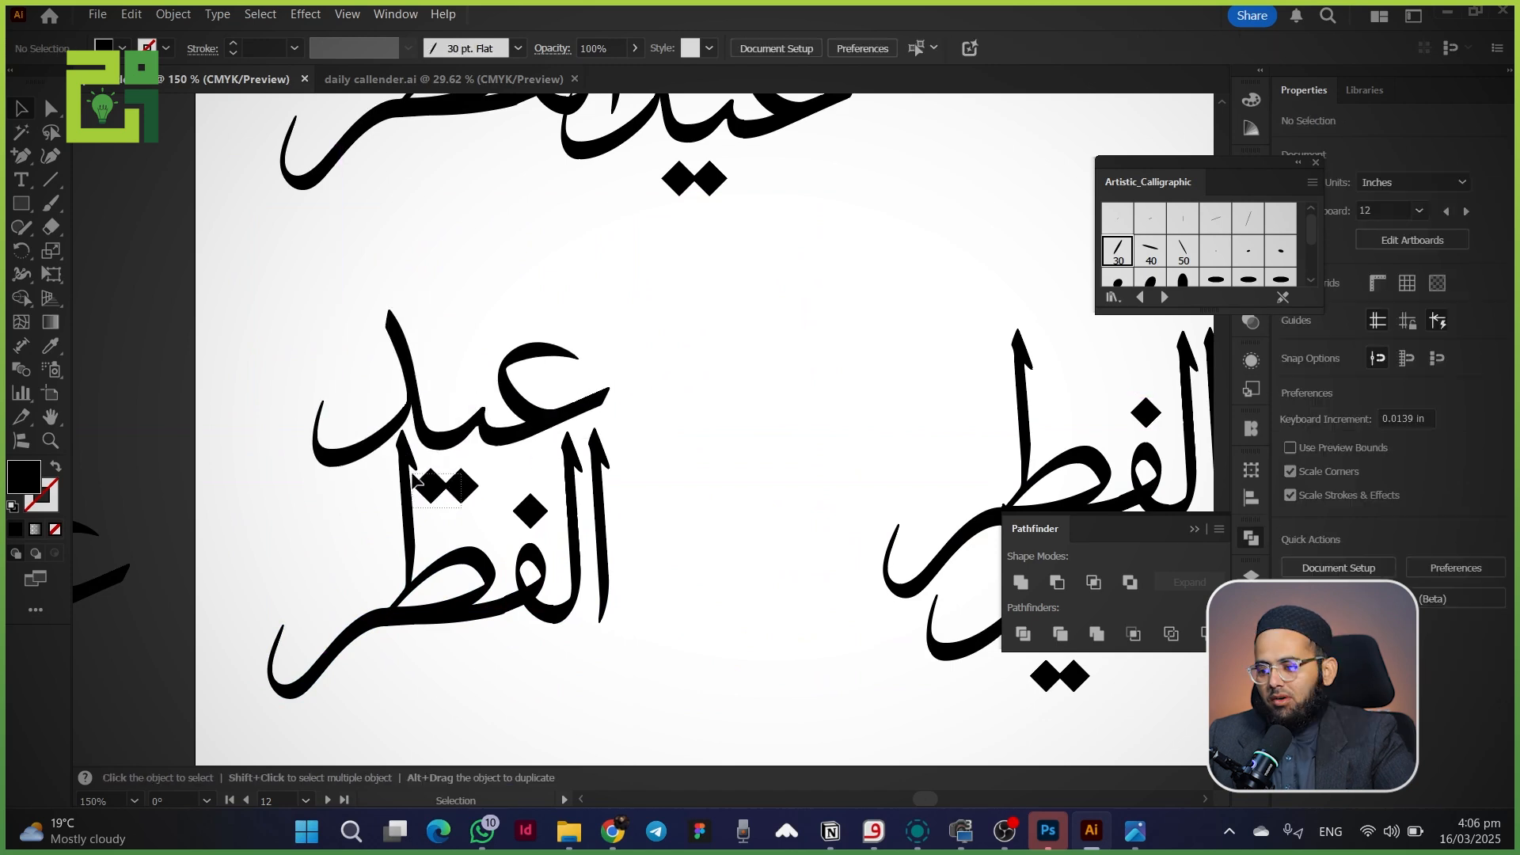
{"action": "left_click_drag", "start_coordinate": [431, 484], "coordinate": [454, 484]}
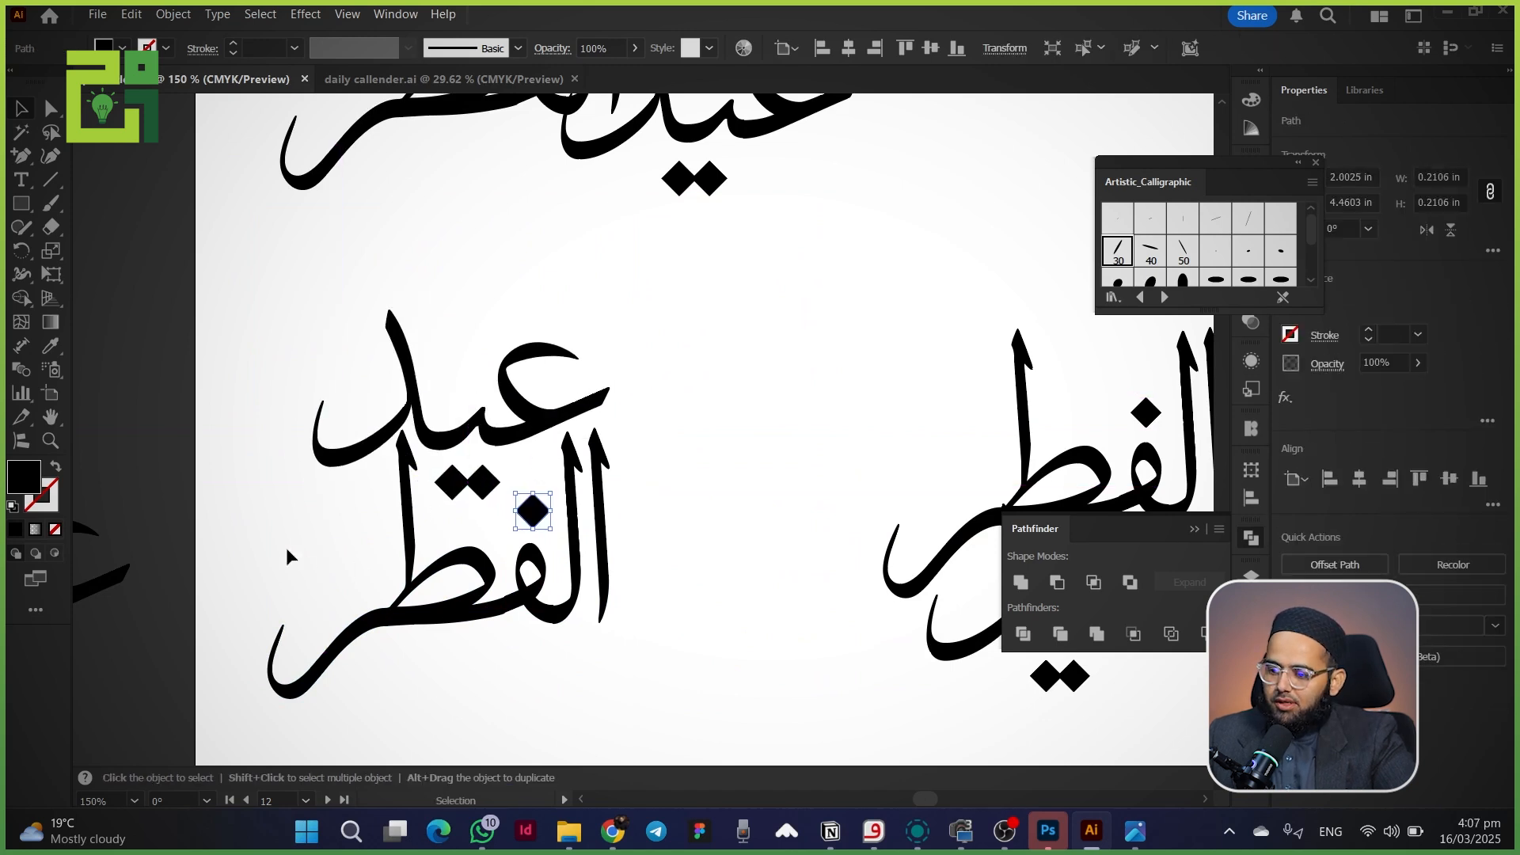
{"action": "left_click", "coordinate": [288, 560]}
Step: Select all three lettering arrangements together and scale them down to about 3.24 in wide
{"action": "left_click_drag", "start_coordinate": [320, 537], "coordinate": [382, 508]}
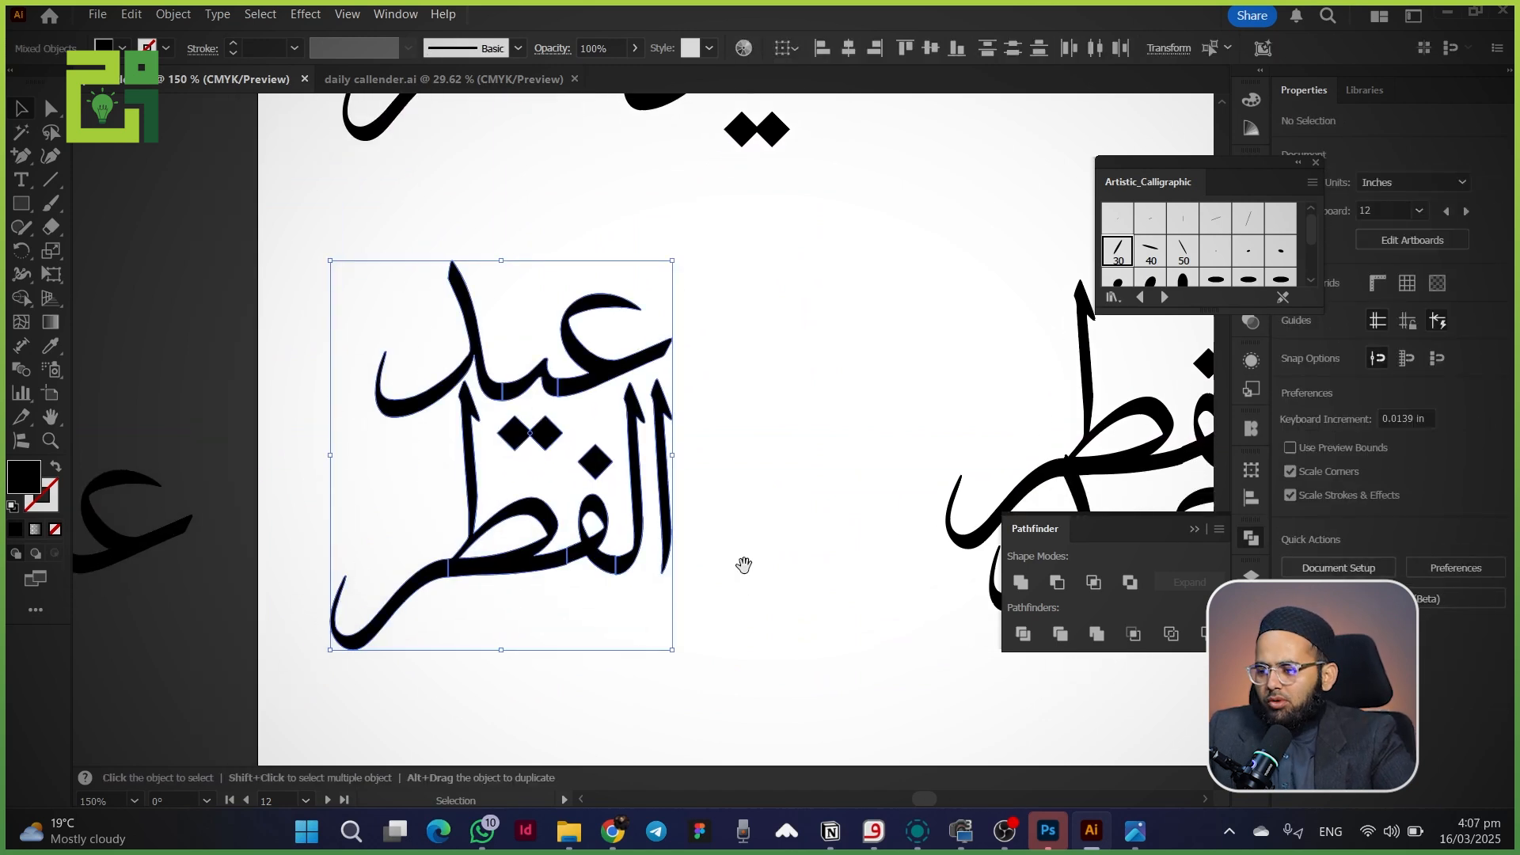
{"action": "left_click_drag", "start_coordinate": [744, 565], "coordinate": [556, 616]}
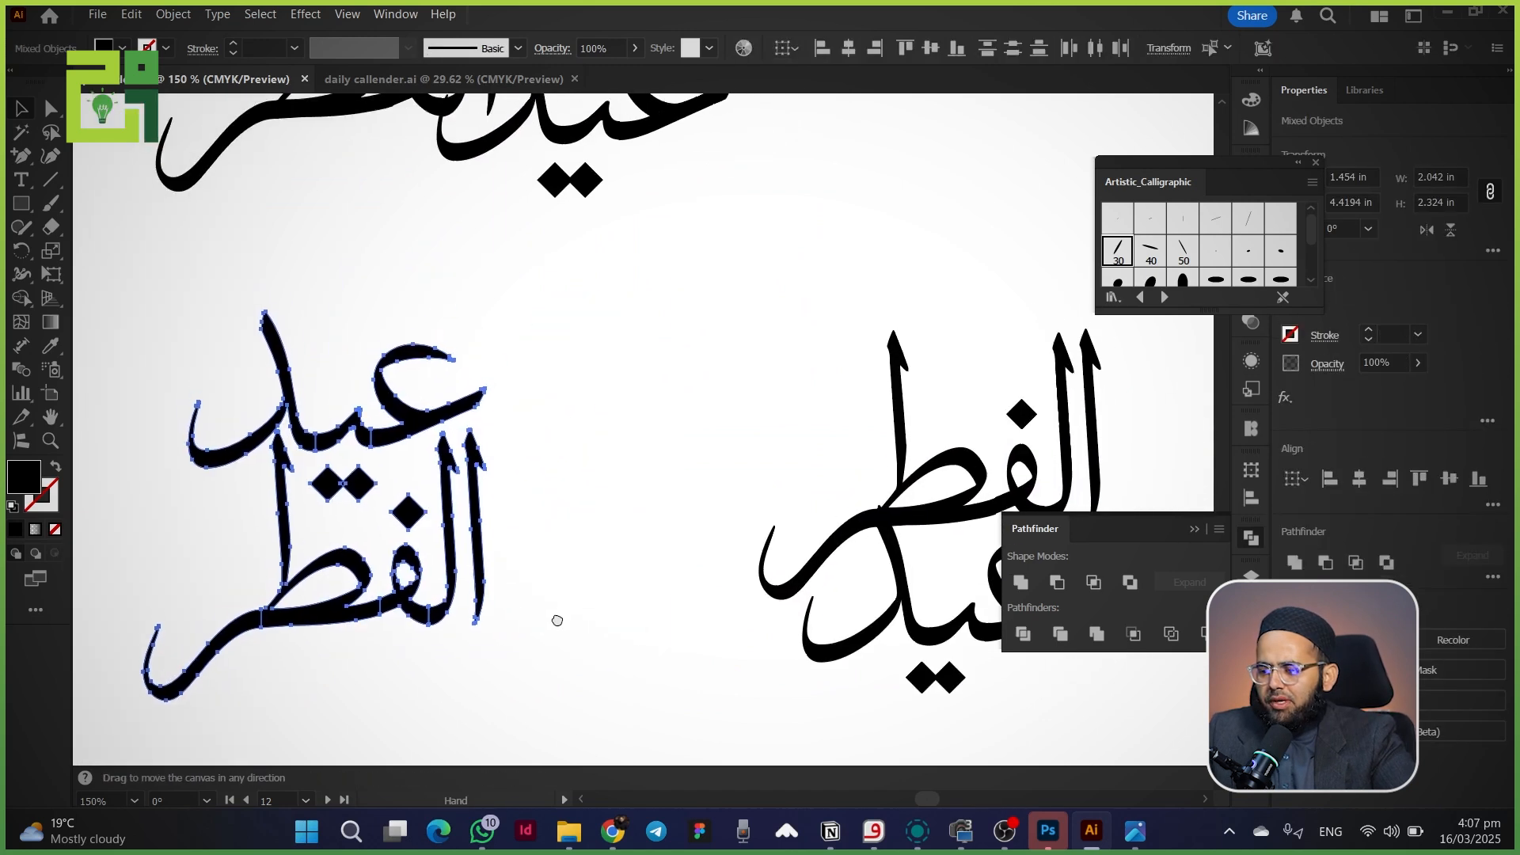
{"action": "scroll", "coordinate": [556, 616], "scroll_direction": "down", "scroll_amount": 2}
{"action": "left_click_drag", "start_coordinate": [551, 490], "coordinate": [734, 687]}
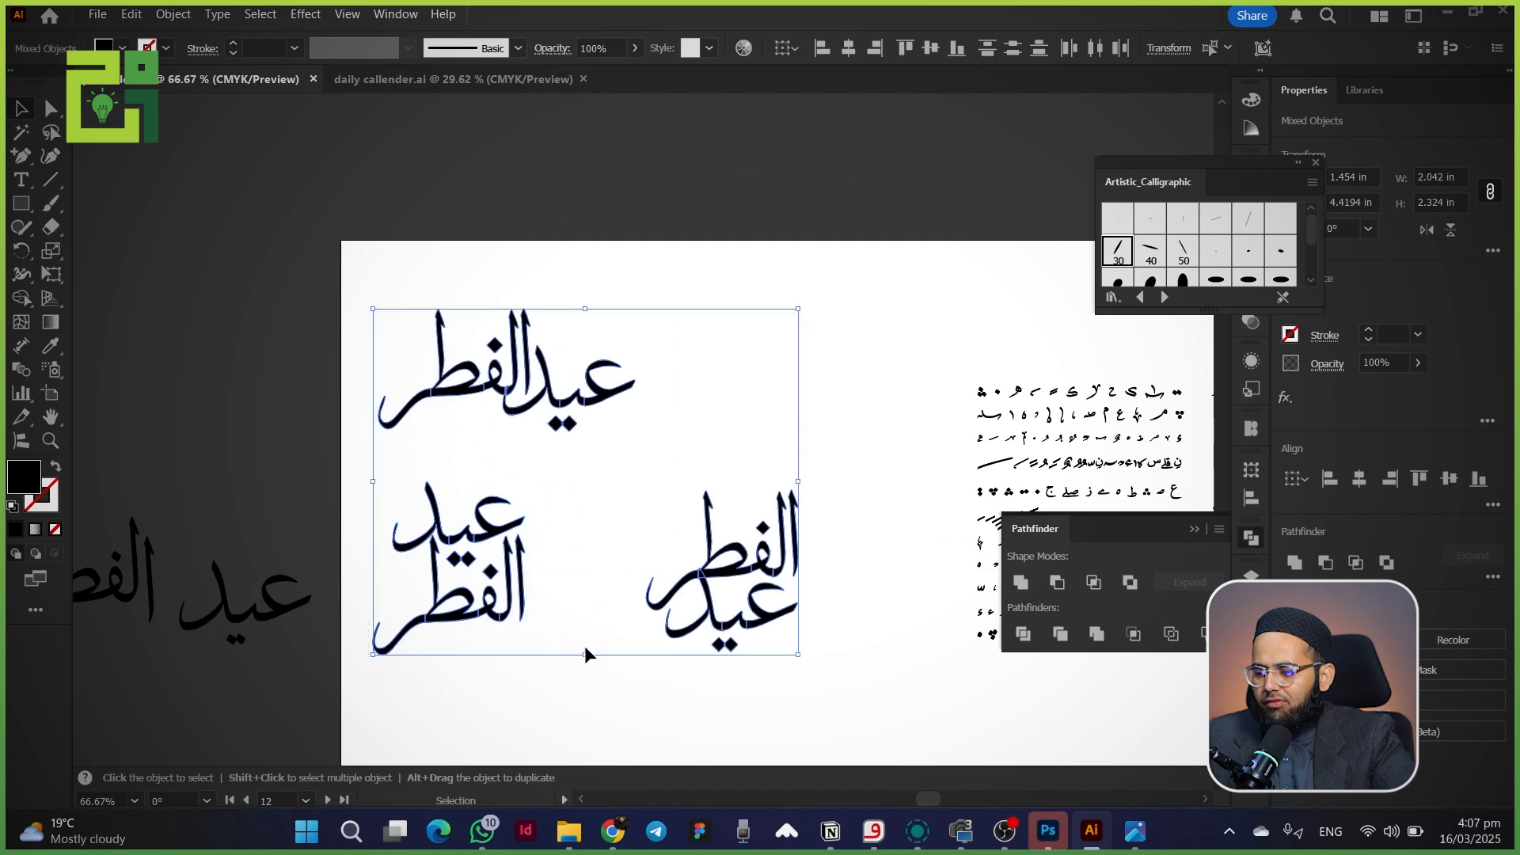
{"action": "left_click_drag", "start_coordinate": [375, 488], "coordinate": [557, 523]}
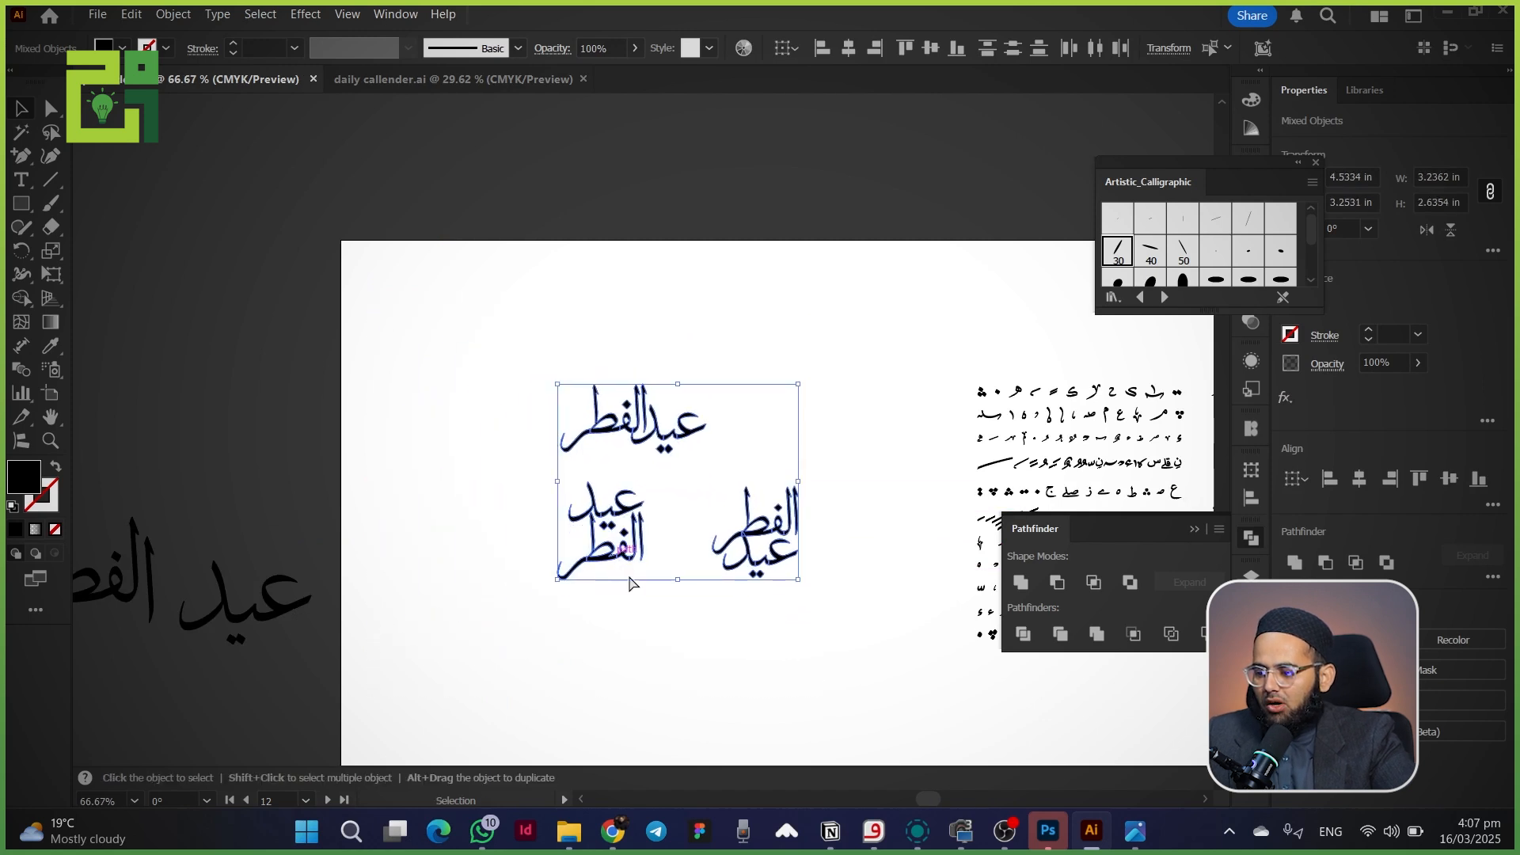
Step: Separate the single-line lettering from the two stacked versions and place it beside the sheet of calligraphic marks
{"action": "left_click_drag", "start_coordinate": [203, 305], "coordinate": [704, 539]}
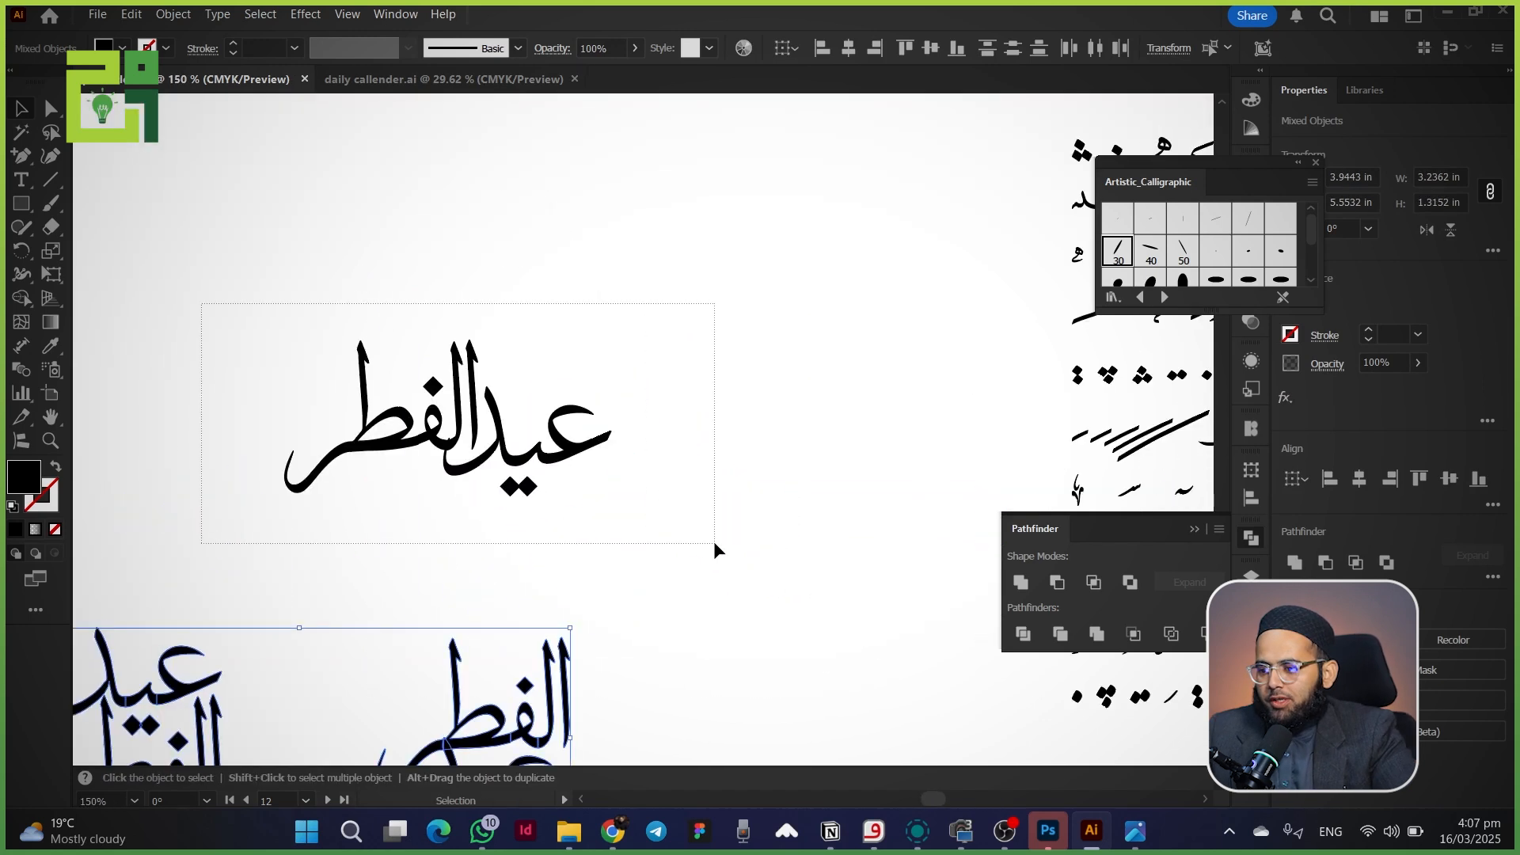
{"action": "left_click_drag", "start_coordinate": [559, 461], "coordinate": [580, 500]}
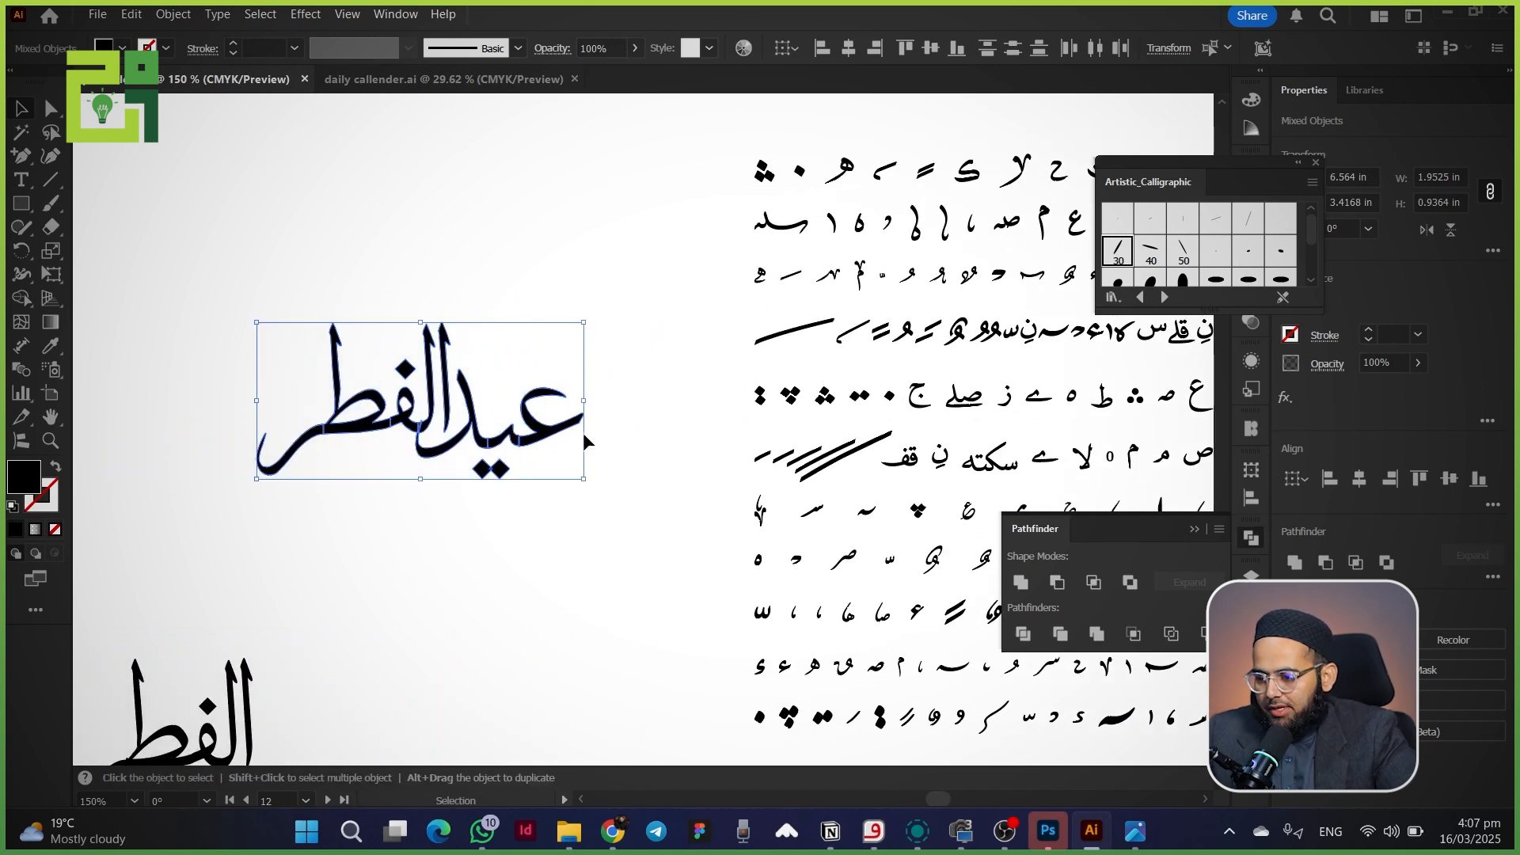
{"action": "left_click", "coordinate": [615, 479]}
Step: Copy a kasra stroke from the mark sheet beneath the ع and a sukun mark above the ي
{"action": "key", "text": "ctrl+plus"}
{"action": "left_click_drag", "start_coordinate": [844, 492], "coordinate": [554, 480]}
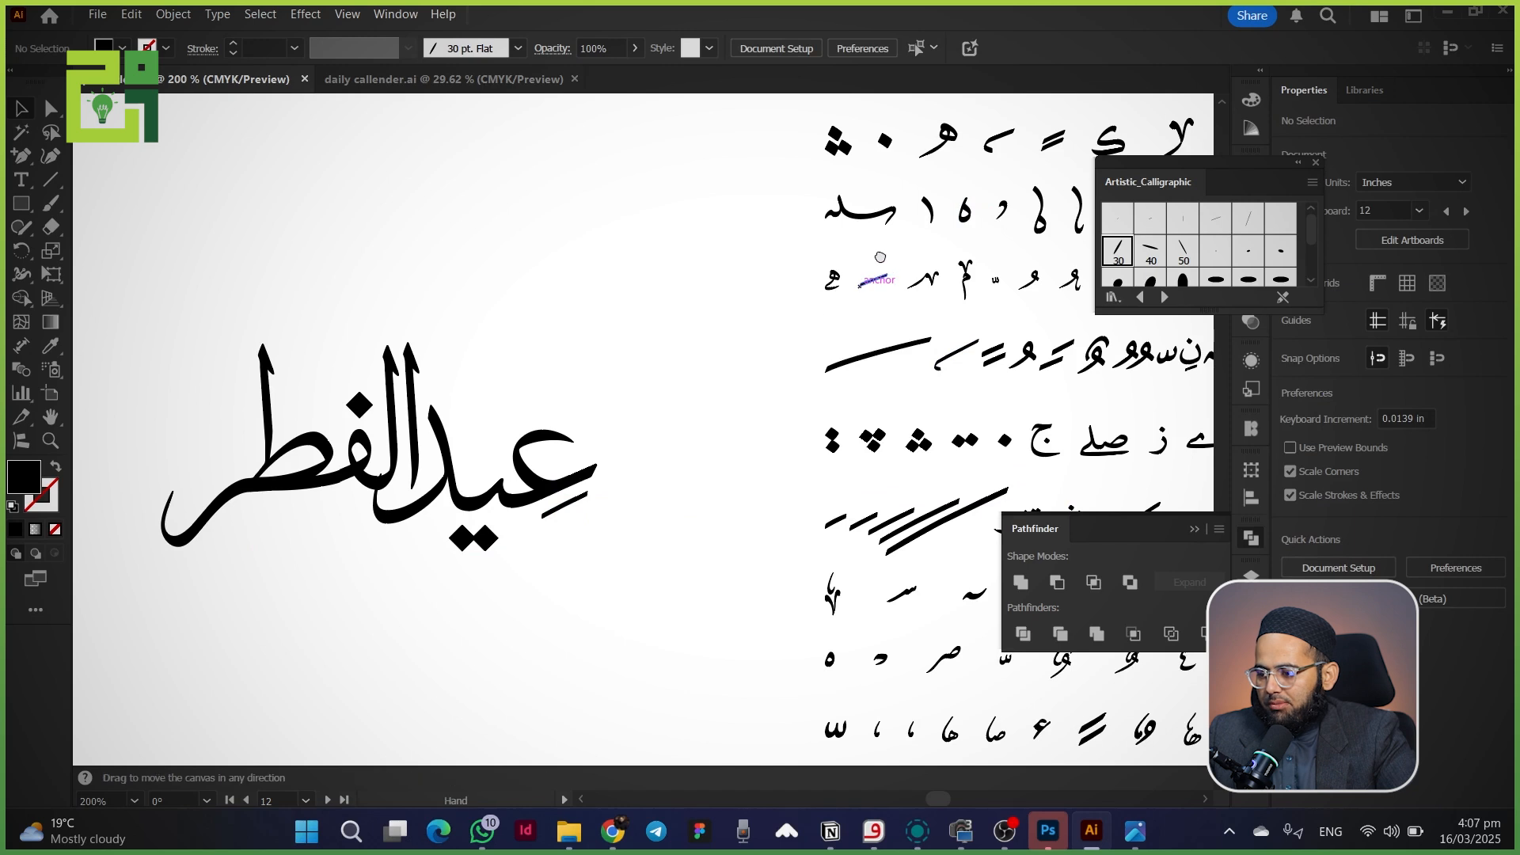
{"action": "left_click_drag", "start_coordinate": [881, 257], "coordinate": [738, 266]}
{"action": "mouse_move", "coordinate": [738, 675]}
{"action": "left_mouse_down"}
{"action": "mouse_move", "coordinate": [354, 440]}
{"action": "mouse_move", "coordinate": [356, 455]}
{"action": "left_mouse_up"}
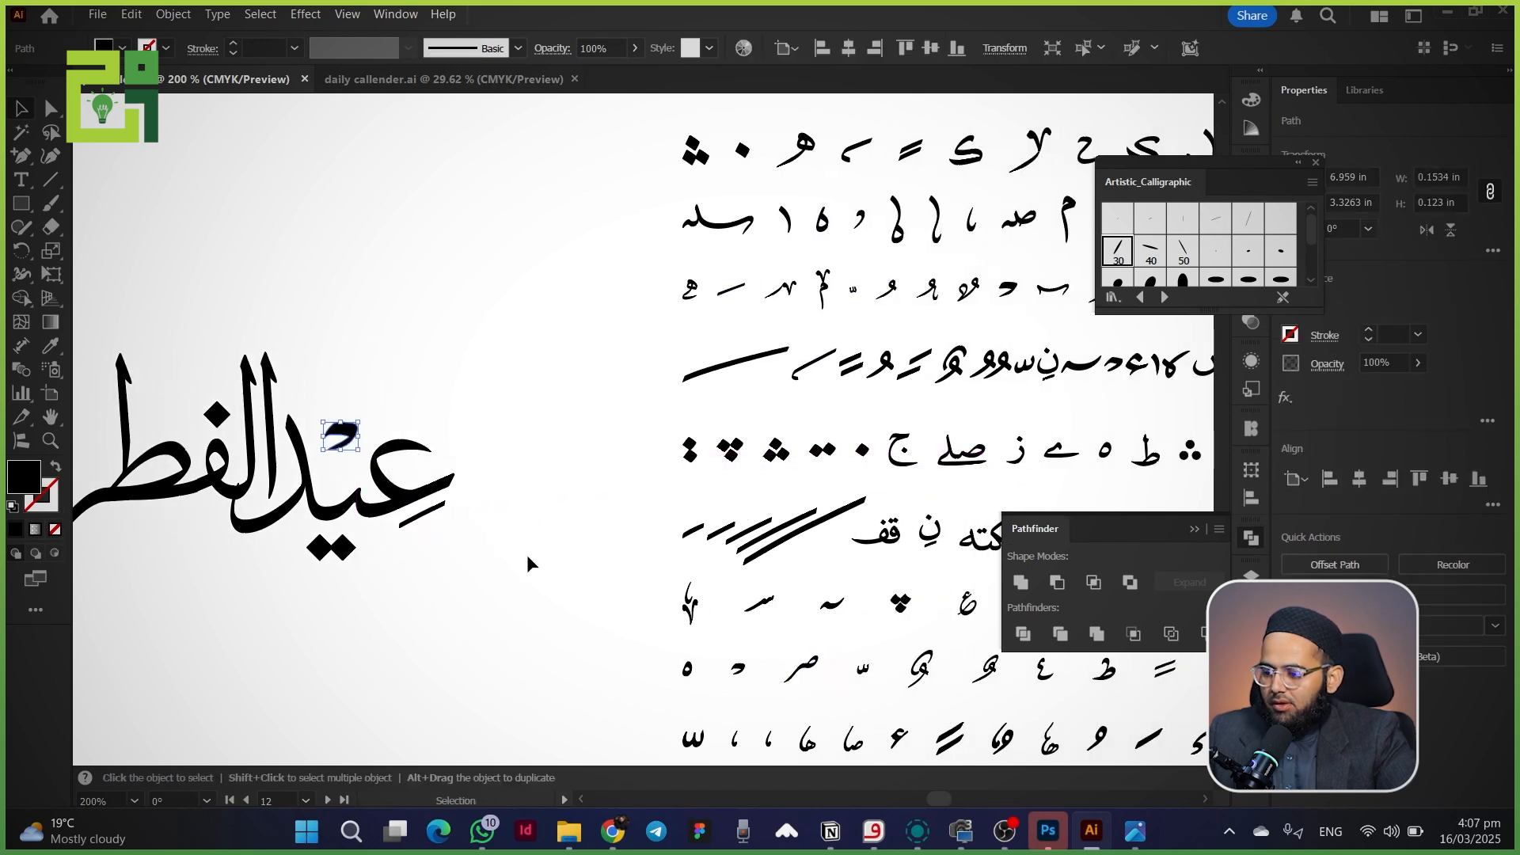
{"action": "left_click", "coordinate": [529, 563]}
Step: Copy a damma from the mark sheet and place it above the د
{"action": "left_click_drag", "start_coordinate": [583, 548], "coordinate": [550, 602]}
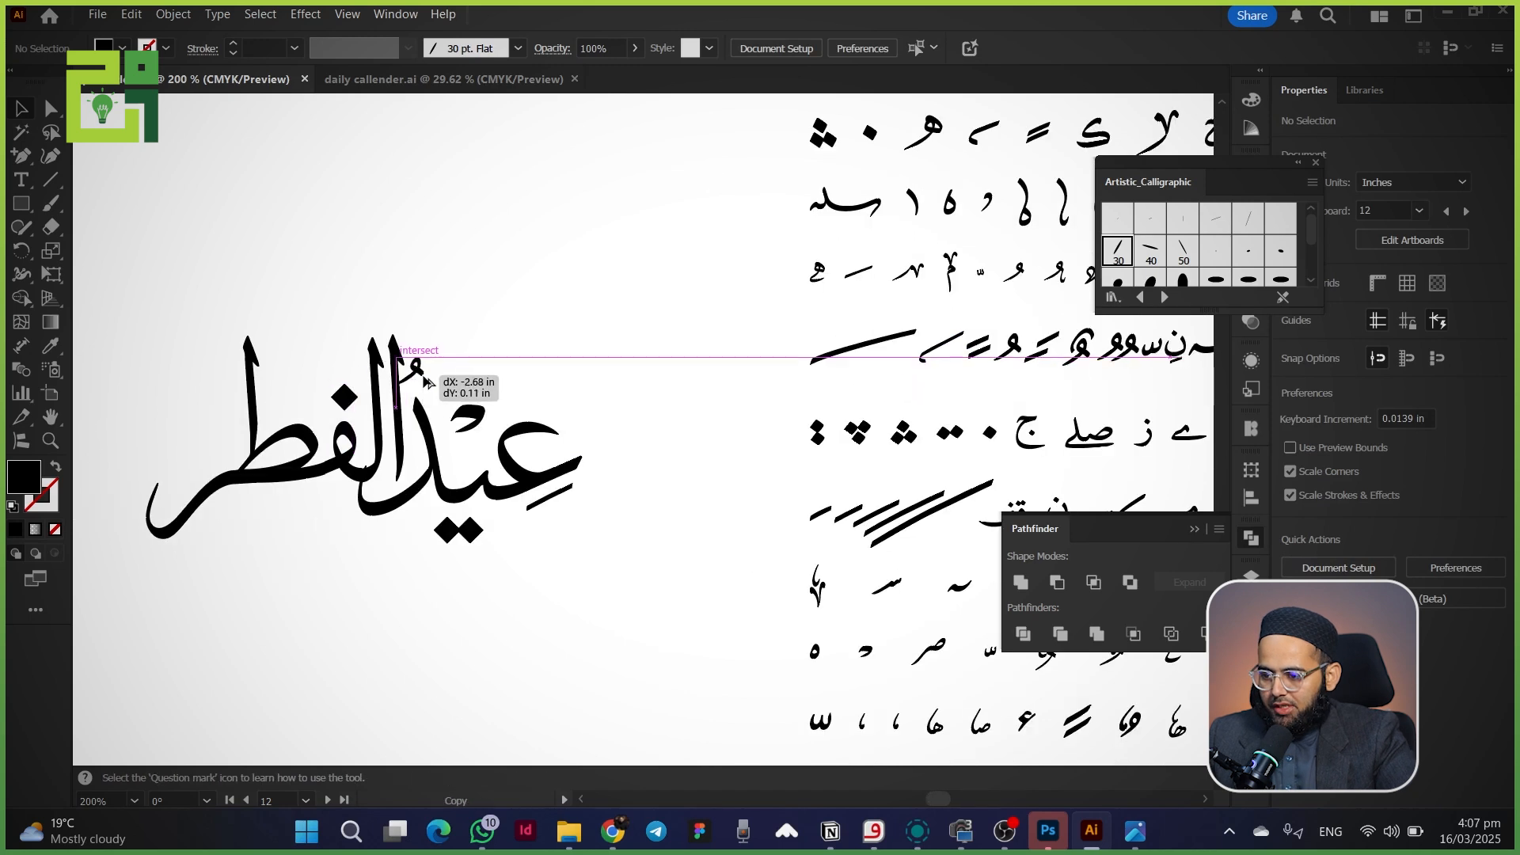
{"action": "left_click_drag", "start_coordinate": [414, 376], "coordinate": [462, 377]}
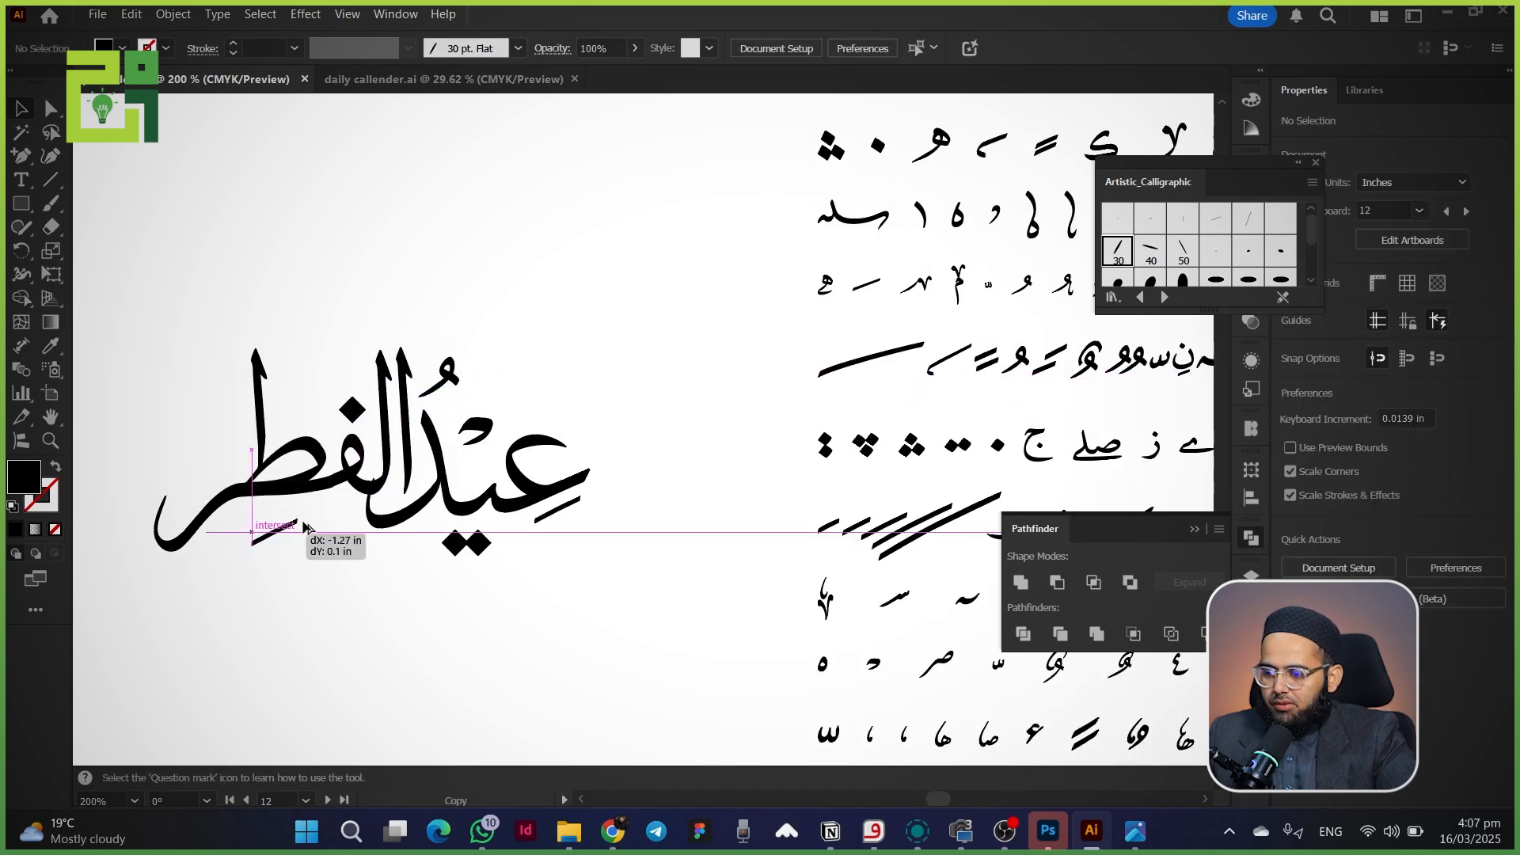
Step: Complete the marks on الفطر with a kasra beneath the ف, a sukun above the ط and a V-shaped ornament from the mark sheet beside the ط
{"action": "mouse_move", "coordinate": [298, 518]}
{"action": "left_mouse_down"}
{"action": "mouse_move", "coordinate": [346, 498]}
{"action": "mouse_move", "coordinate": [312, 503]}
{"action": "mouse_move", "coordinate": [325, 513]}
{"action": "mouse_move", "coordinate": [315, 366]}
{"action": "left_mouse_up"}
{"action": "left_click", "coordinate": [823, 600]}
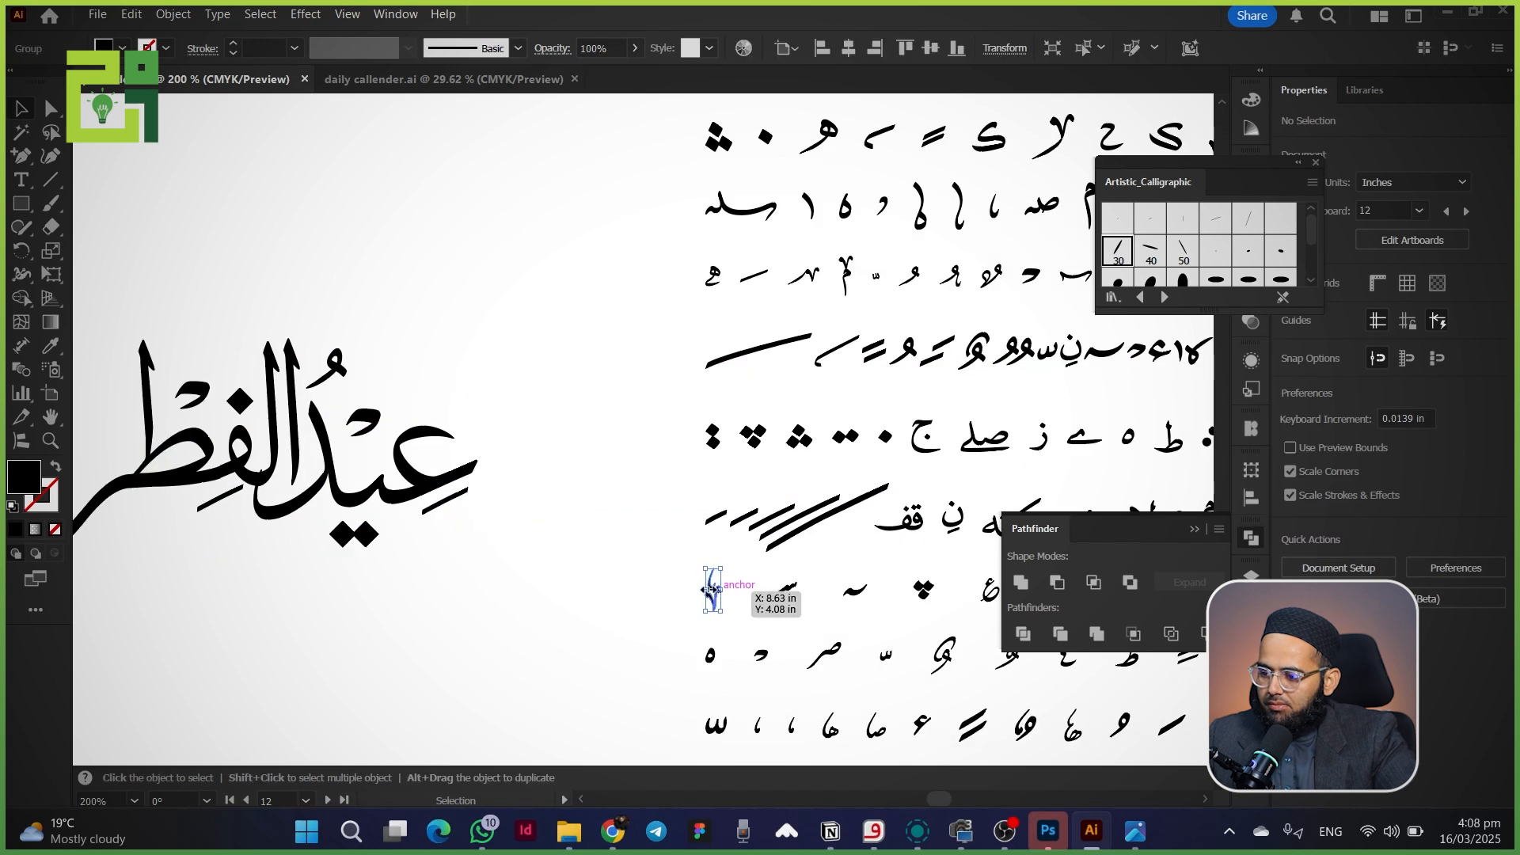
{"action": "left_click_drag", "start_coordinate": [711, 590], "coordinate": [129, 401]}
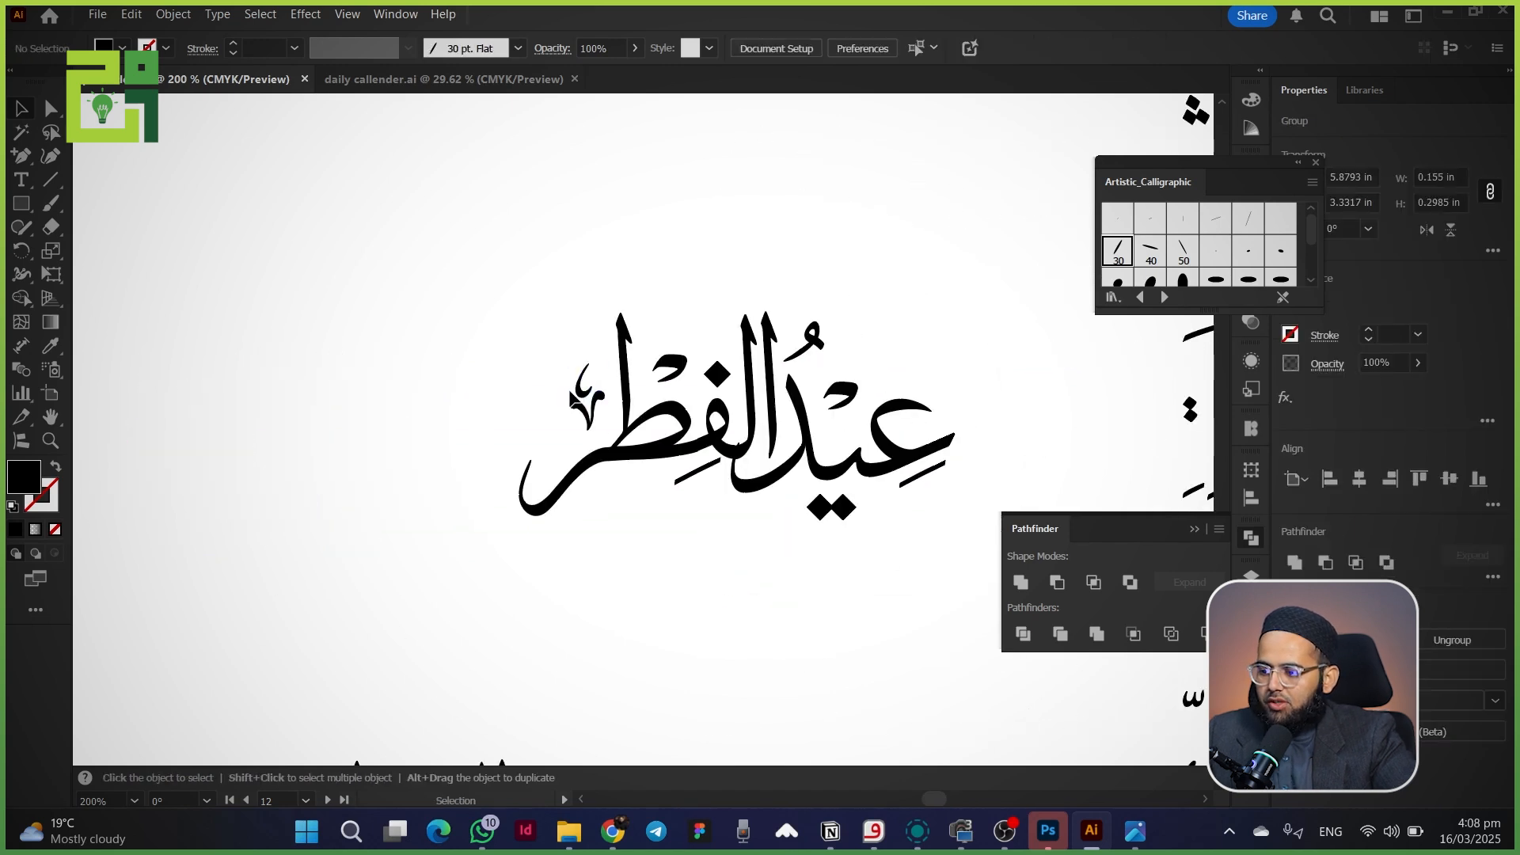
{"action": "left_click_drag", "start_coordinate": [571, 394], "coordinate": [295, 439]}
{"action": "left_click_drag", "start_coordinate": [828, 384], "coordinate": [564, 394]}
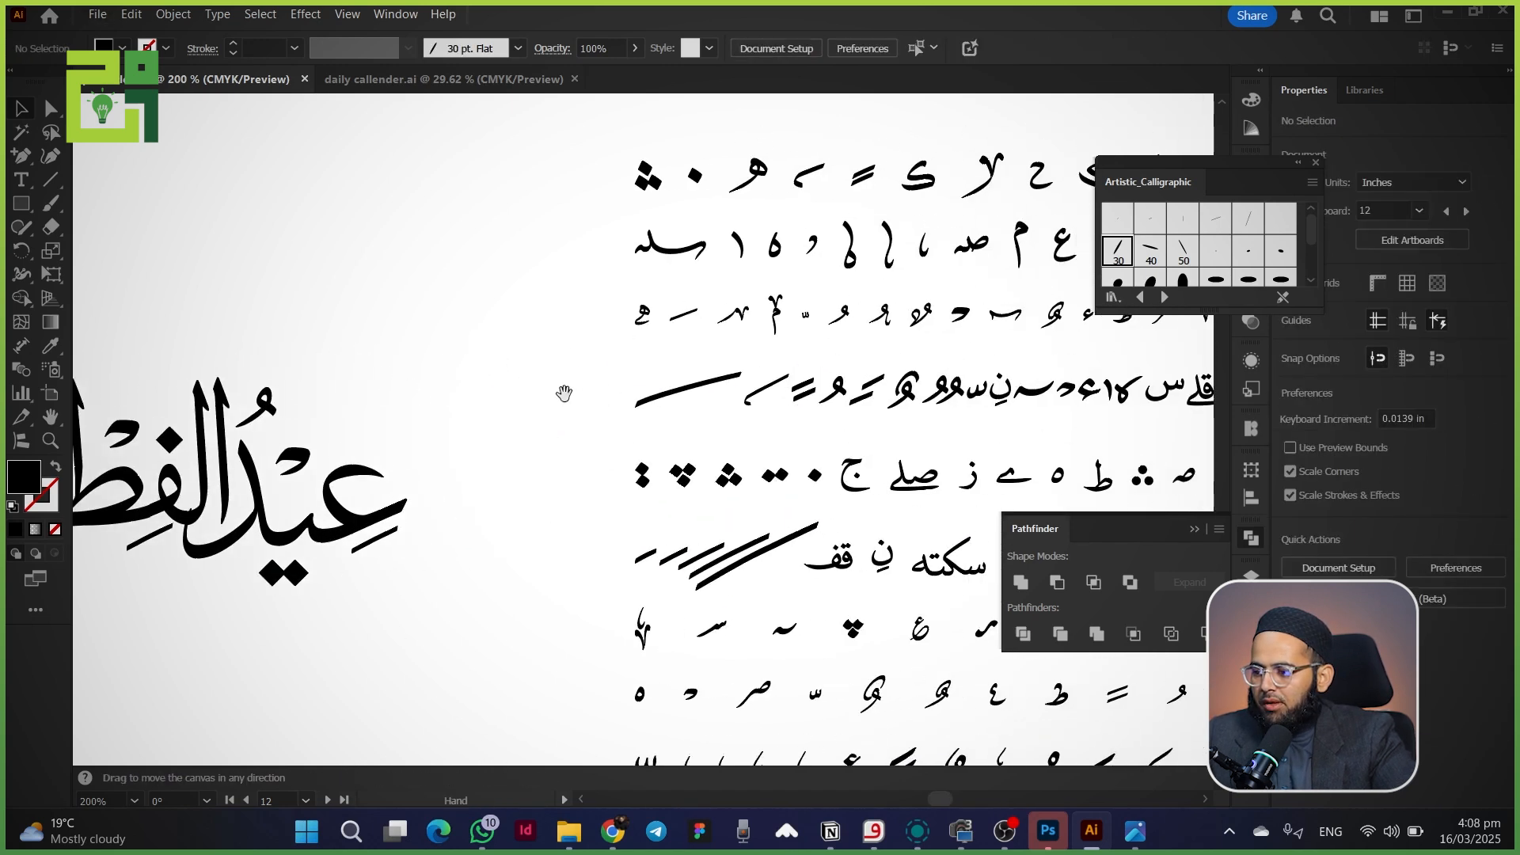
Step: Copy the small ع mark from the mark sheet and place it above the large ع of the single-line lettering
{"action": "left_click_drag", "start_coordinate": [1065, 245], "coordinate": [349, 448]}
{"action": "left_click", "coordinate": [408, 450]}
{"action": "scroll", "coordinate": [327, 540], "scroll_direction": "up", "scroll_amount": 2}
{"action": "left_click_drag", "start_coordinate": [255, 554], "coordinate": [736, 551]}
{"action": "scroll", "coordinate": [594, 553], "scroll_direction": "down", "scroll_amount": 1}
{"action": "left_click_drag", "start_coordinate": [515, 575], "coordinate": [517, 540]}
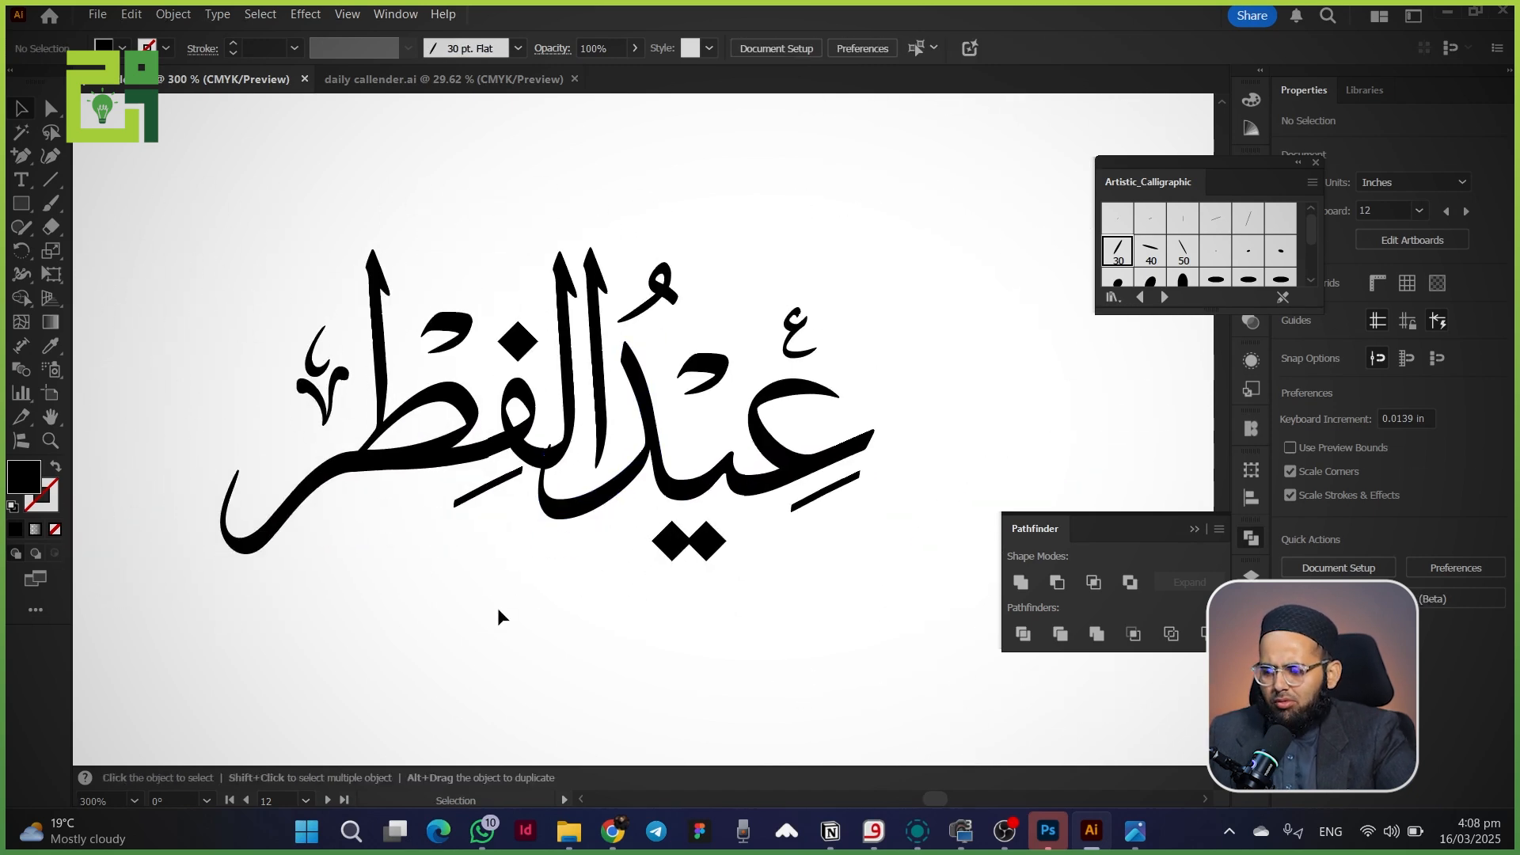
Step: Copy a small comma-shaped mark from the mark sheet into the single-line lettering beside the د
{"action": "scroll", "coordinate": [480, 619], "scroll_direction": "down", "scroll_amount": 2}
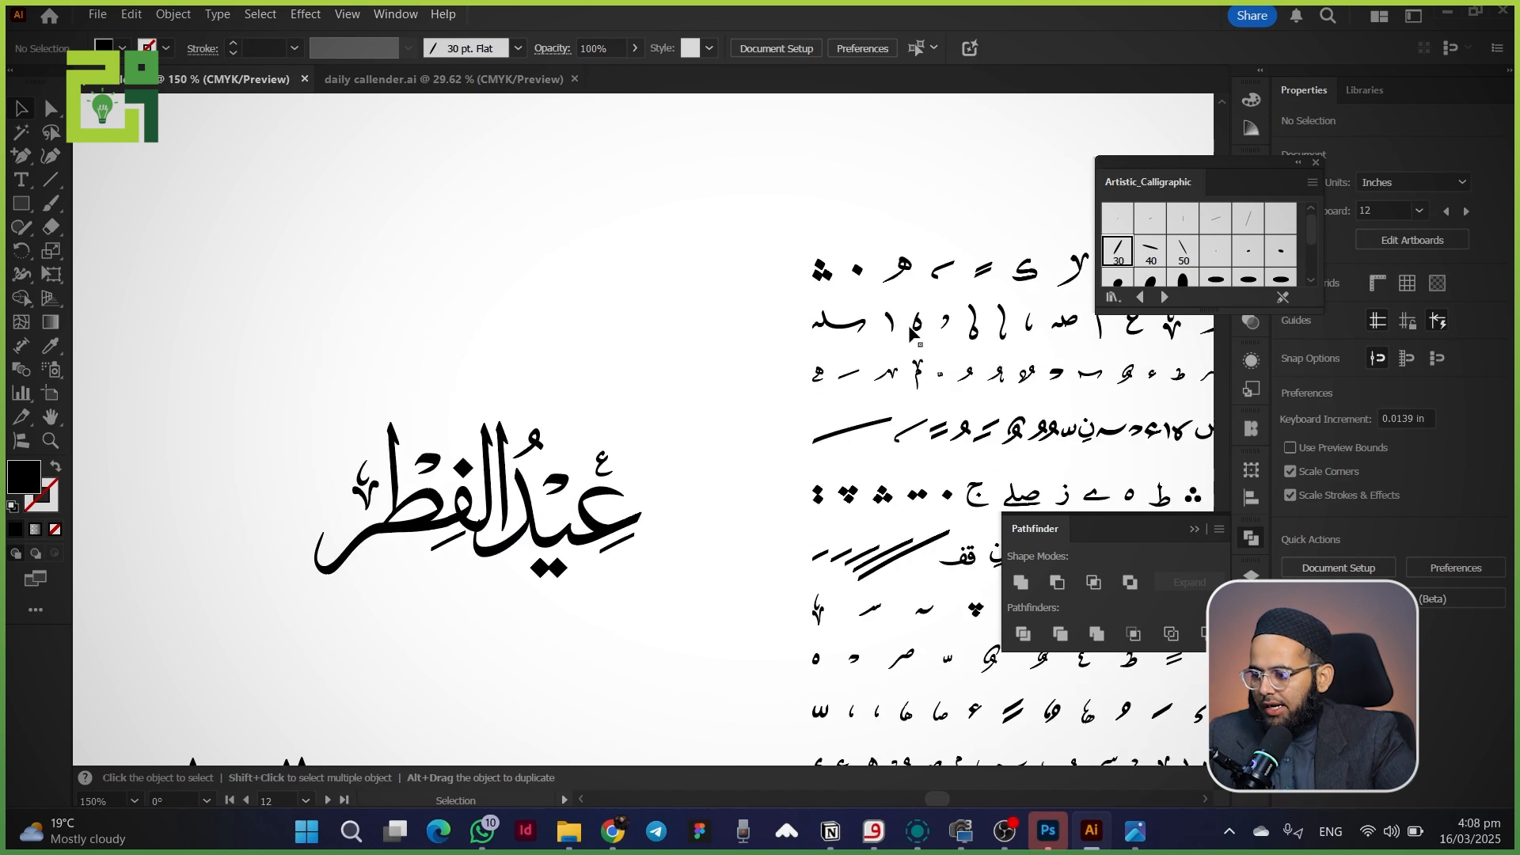
{"action": "left_click_drag", "start_coordinate": [1031, 333], "coordinate": [554, 520]}
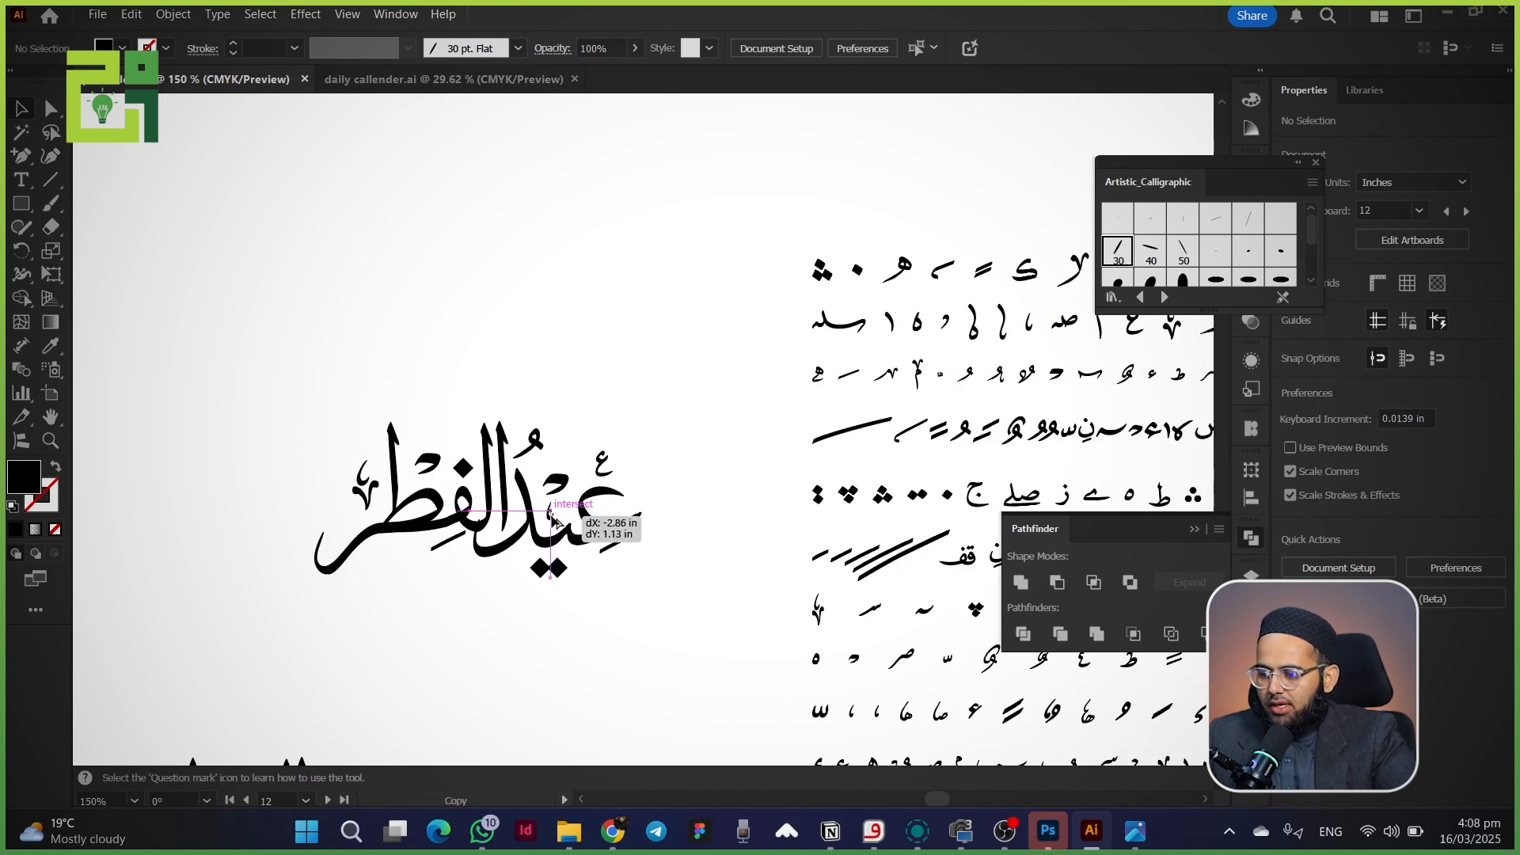
{"action": "left_click", "coordinate": [497, 569]}
{"action": "scroll", "coordinate": [489, 577], "scroll_direction": "up", "scroll_amount": 2}
{"action": "left_click_drag", "start_coordinate": [609, 456], "coordinate": [397, 392]}
Step: Select the whole marked single-line lettering and move it above and between the two stacked versions
{"action": "left_click_drag", "start_coordinate": [410, 621], "coordinate": [429, 608]}
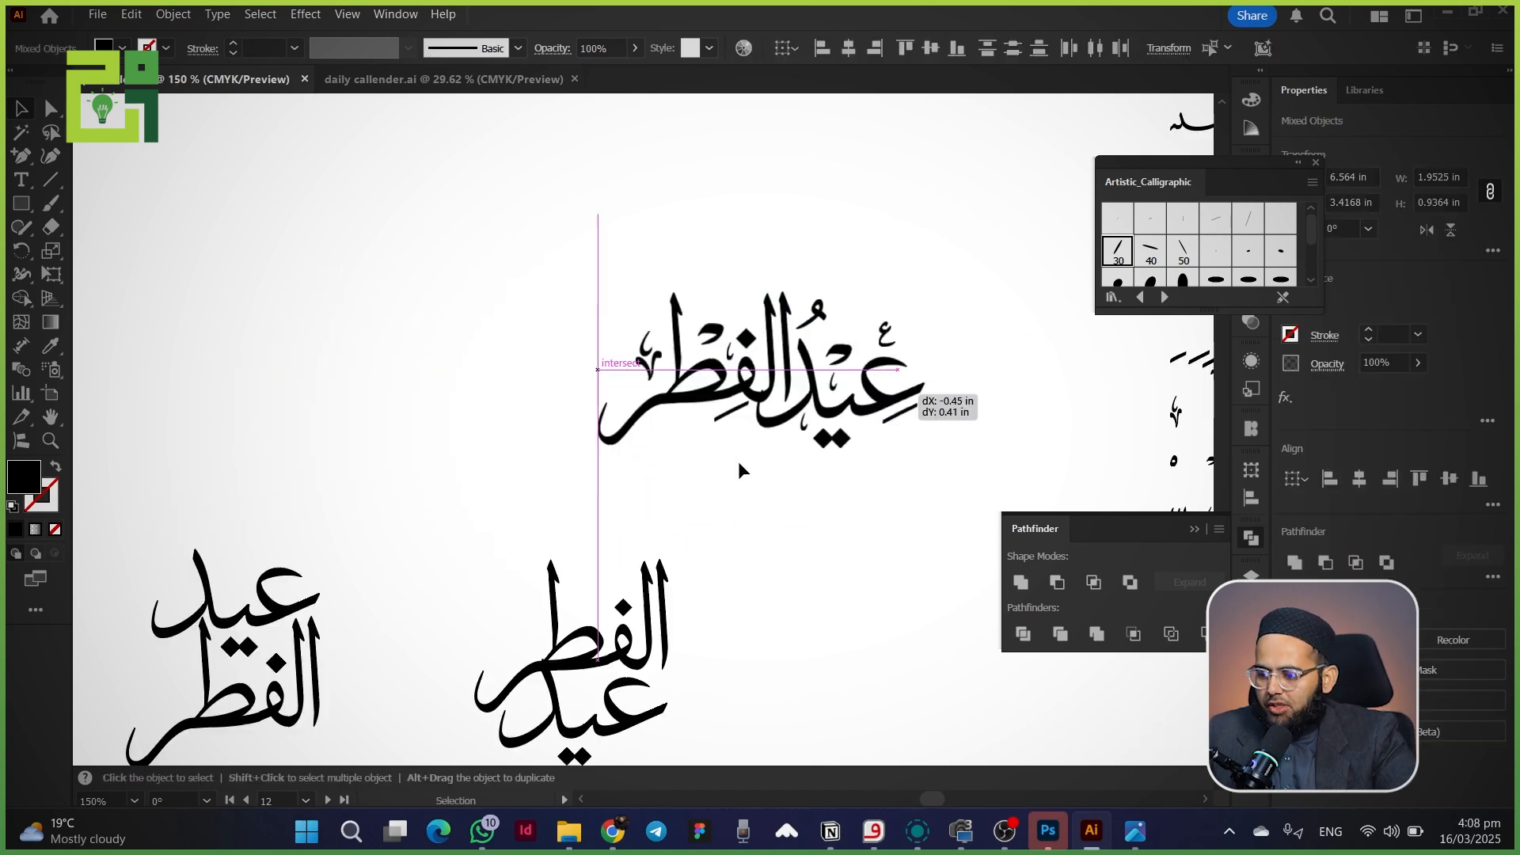
{"action": "left_click_drag", "start_coordinate": [902, 384], "coordinate": [563, 453]}
{"action": "scroll", "coordinate": [448, 625], "scroll_direction": "up", "scroll_amount": 2}
{"action": "left_click_drag", "start_coordinate": [442, 649], "coordinate": [441, 540]}
{"action": "scroll", "coordinate": [545, 530], "scroll_direction": "down", "scroll_amount": 1}
{"action": "left_click", "coordinate": [441, 540]}
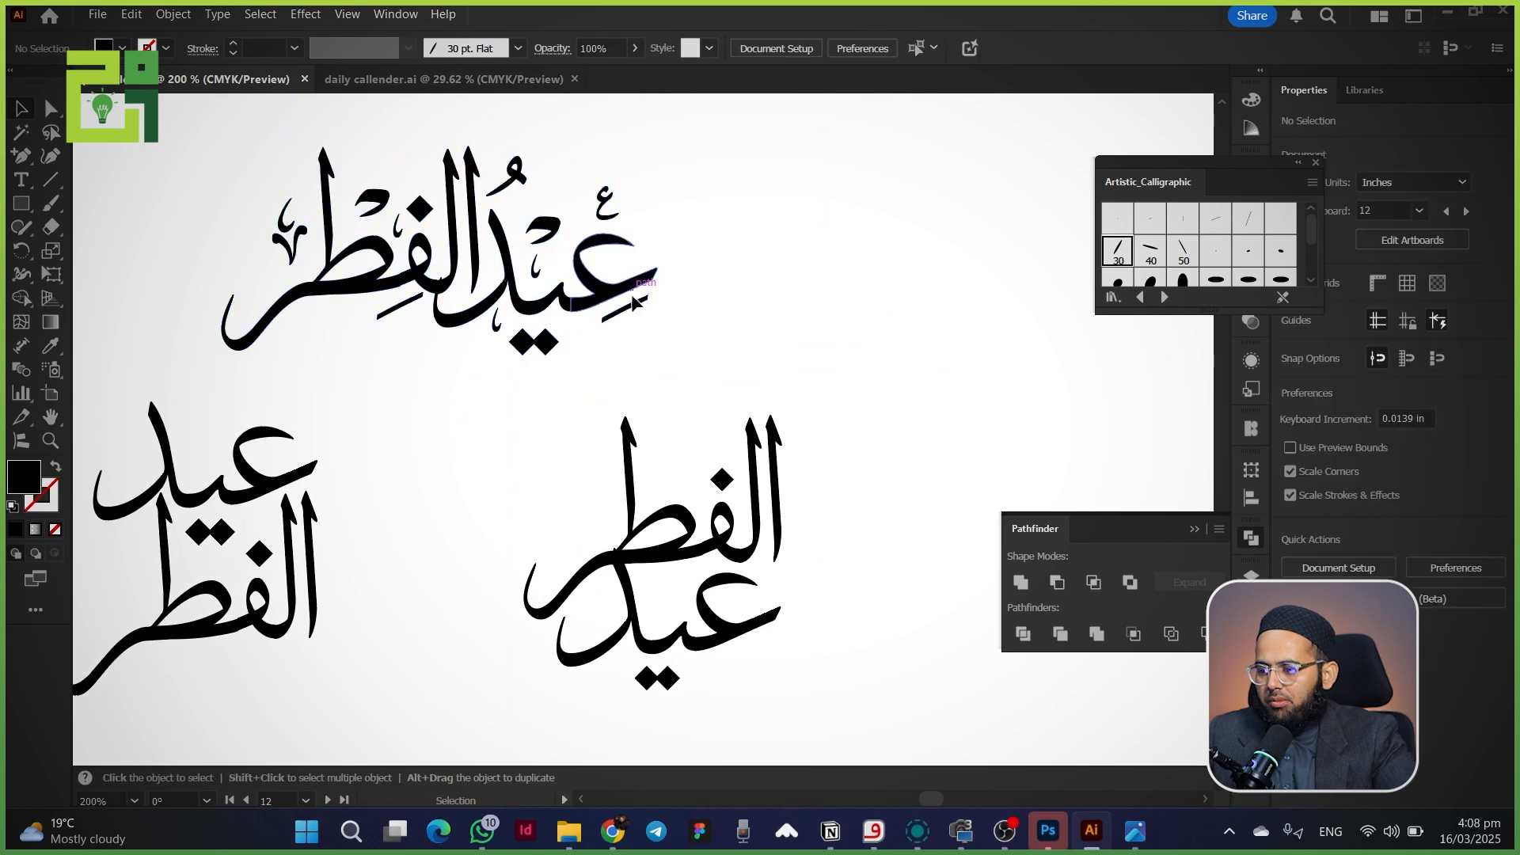
Step: Copy the kasra and sukun from the single-line lettering to the ع and ي of the stack with الفطر on top
{"action": "mouse_move", "coordinate": [626, 308]}
{"action": "left_mouse_down", "text": "alt"}
{"action": "mouse_move", "coordinate": [773, 646]}
{"action": "mouse_move", "coordinate": [758, 653]}
{"action": "left_mouse_up", "text": "alt"}
{"action": "left_click", "coordinate": [569, 250]}
{"action": "mouse_move", "coordinate": [536, 244]}
{"action": "left_mouse_down", "text": "alt"}
{"action": "mouse_move", "coordinate": [617, 531]}
{"action": "mouse_move", "coordinate": [659, 605]}
{"action": "left_mouse_up", "text": "alt"}
{"action": "left_click_drag", "start_coordinate": [757, 654], "coordinate": [751, 647]}
{"action": "left_click", "coordinate": [587, 330]}
Step: Copy the V-shaped ornament beside the ط, the small ع above the ع and the comma-shaped mark beside the د in the same stack
{"action": "left_click_drag", "start_coordinate": [291, 223], "coordinate": [597, 494], "text": "alt"}
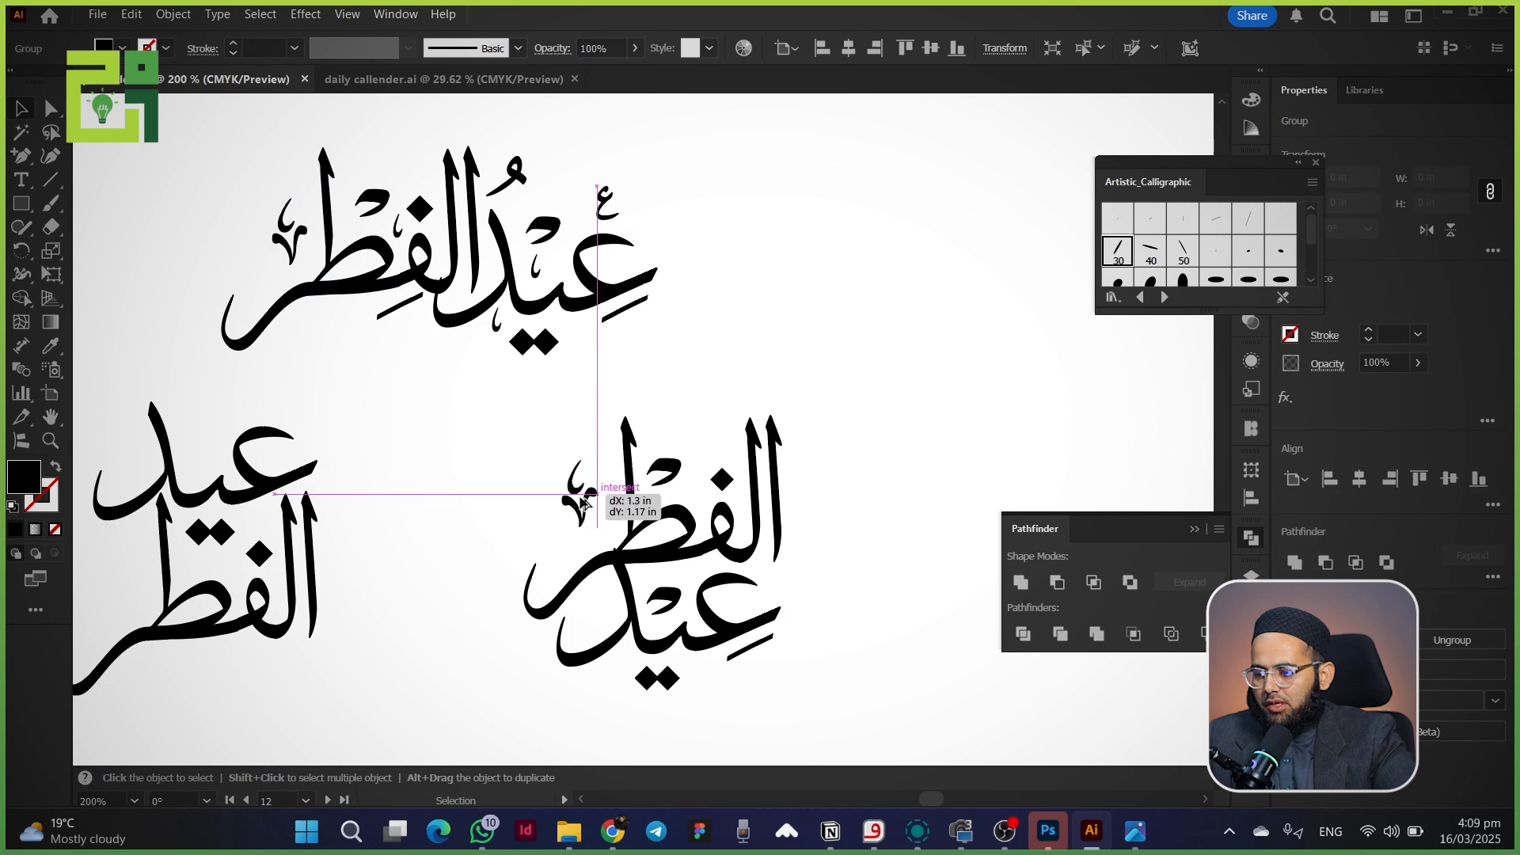
{"action": "left_click", "coordinate": [578, 372]}
{"action": "left_click_drag", "start_coordinate": [604, 206], "coordinate": [738, 605], "text": "alt"}
{"action": "left_click_drag", "start_coordinate": [730, 623], "coordinate": [735, 614], "text": "shift"}
{"action": "left_click", "coordinate": [558, 396]}
{"action": "left_click_drag", "start_coordinate": [536, 270], "coordinate": [599, 611], "text": "alt"}
{"action": "left_click", "coordinate": [475, 665]}
Step: Copy the kasra, sukun and V-shaped ornament to the stack with عيد on top, repeating the ornament beside the ط of الفطر
{"action": "left_click_drag", "start_coordinate": [446, 674], "coordinate": [621, 646]}
{"action": "left_click_drag", "start_coordinate": [819, 305], "coordinate": [480, 491], "text": "alt"}
{"action": "left_click_drag", "start_coordinate": [722, 224], "coordinate": [380, 441], "text": "alt"}
{"action": "left_click_drag", "start_coordinate": [474, 229], "coordinate": [326, 451], "text": "alt"}
{"action": "left_click_drag", "start_coordinate": [323, 452], "coordinate": [340, 577], "text": "alt"}
{"action": "left_click", "coordinate": [547, 380]}
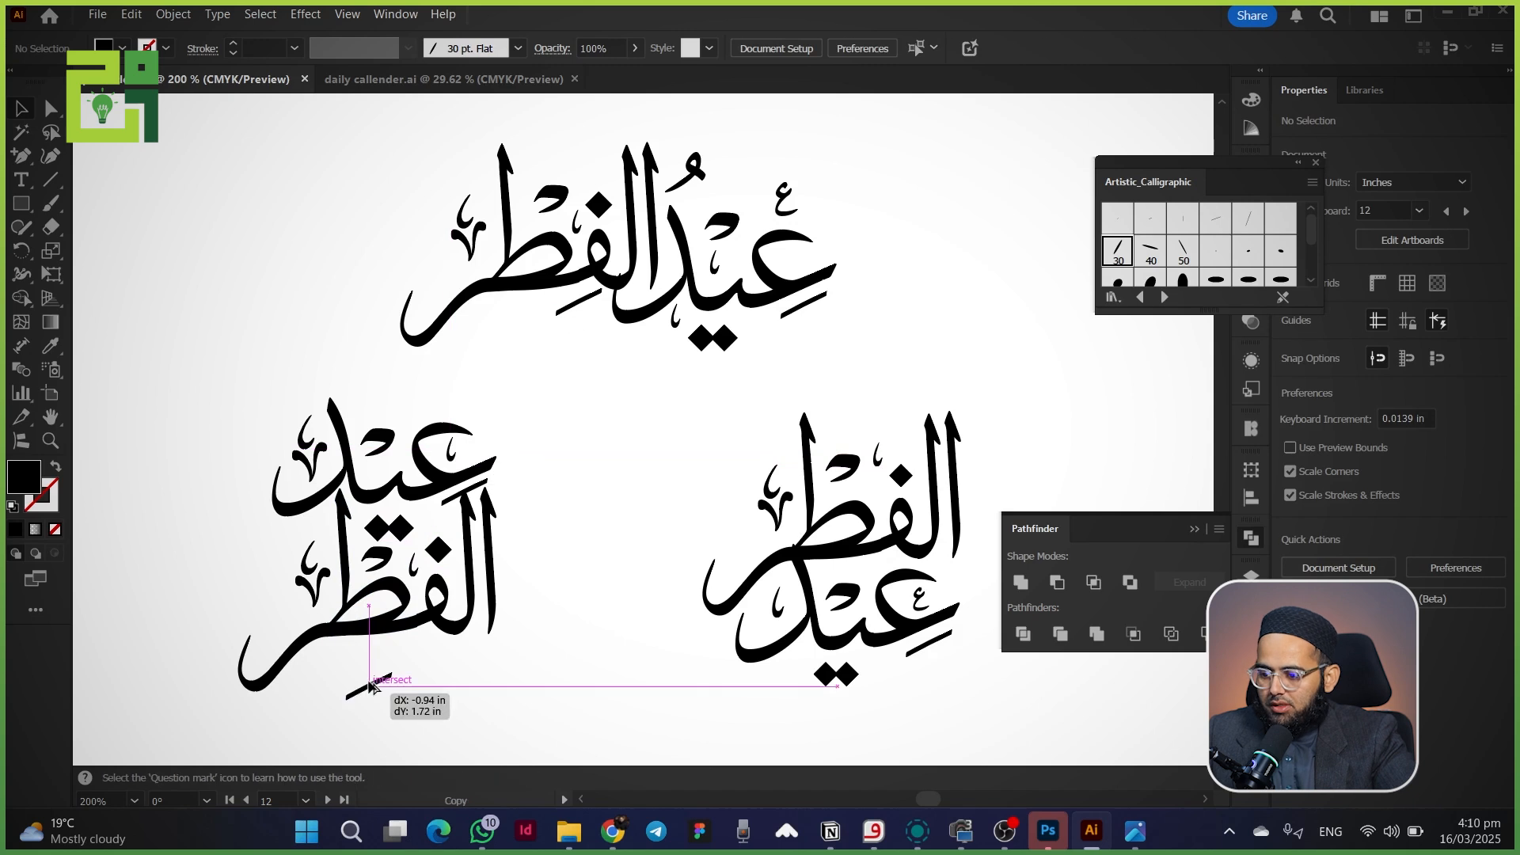
Step: Position a copied kasra beneath الفطر in the stack with عيد on top
{"action": "left_click_drag", "start_coordinate": [362, 673], "coordinate": [295, 693]}
{"action": "left_click_drag", "start_coordinate": [1076, 733], "coordinate": [1077, 734]}
{"action": "left_click_drag", "start_coordinate": [830, 645], "coordinate": [727, 641]}
{"action": "left_click_drag", "start_coordinate": [411, 649], "coordinate": [440, 659]}
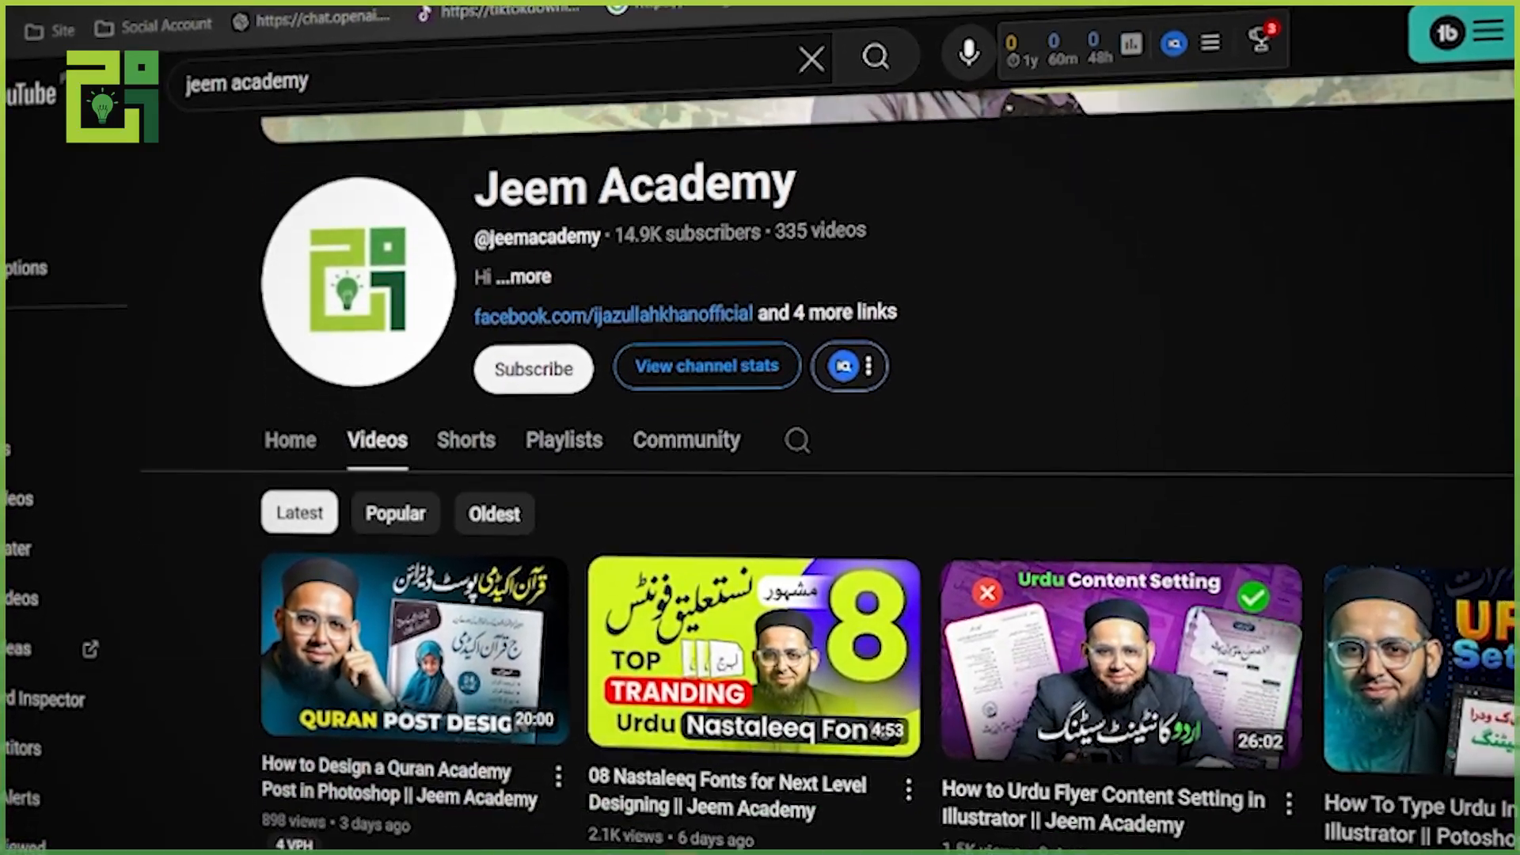
{"action": "scroll", "coordinate": [760, 475], "scroll_direction": "down", "scroll_amount": 5}
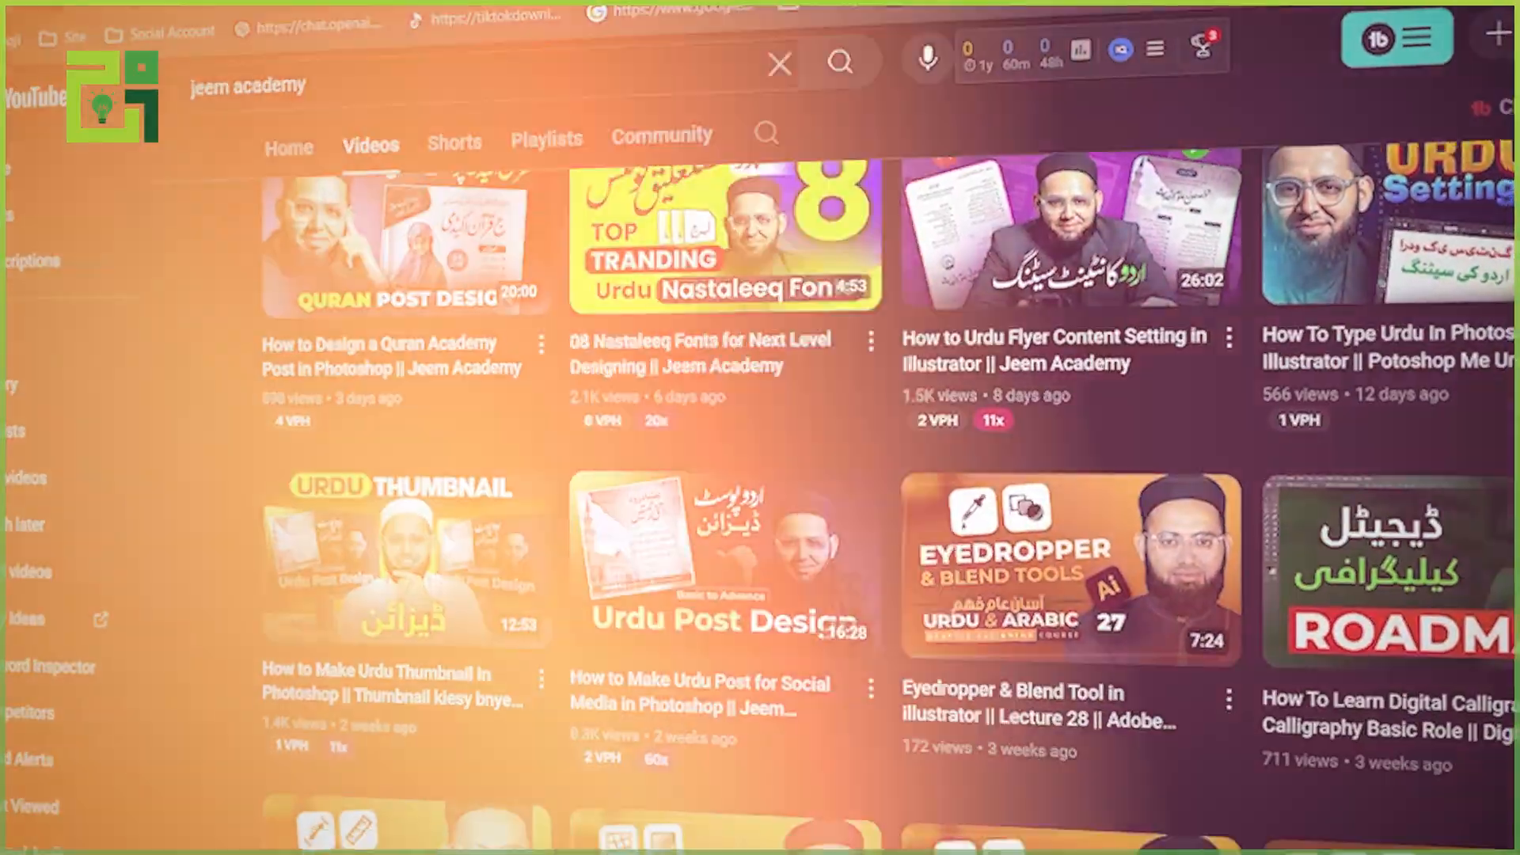